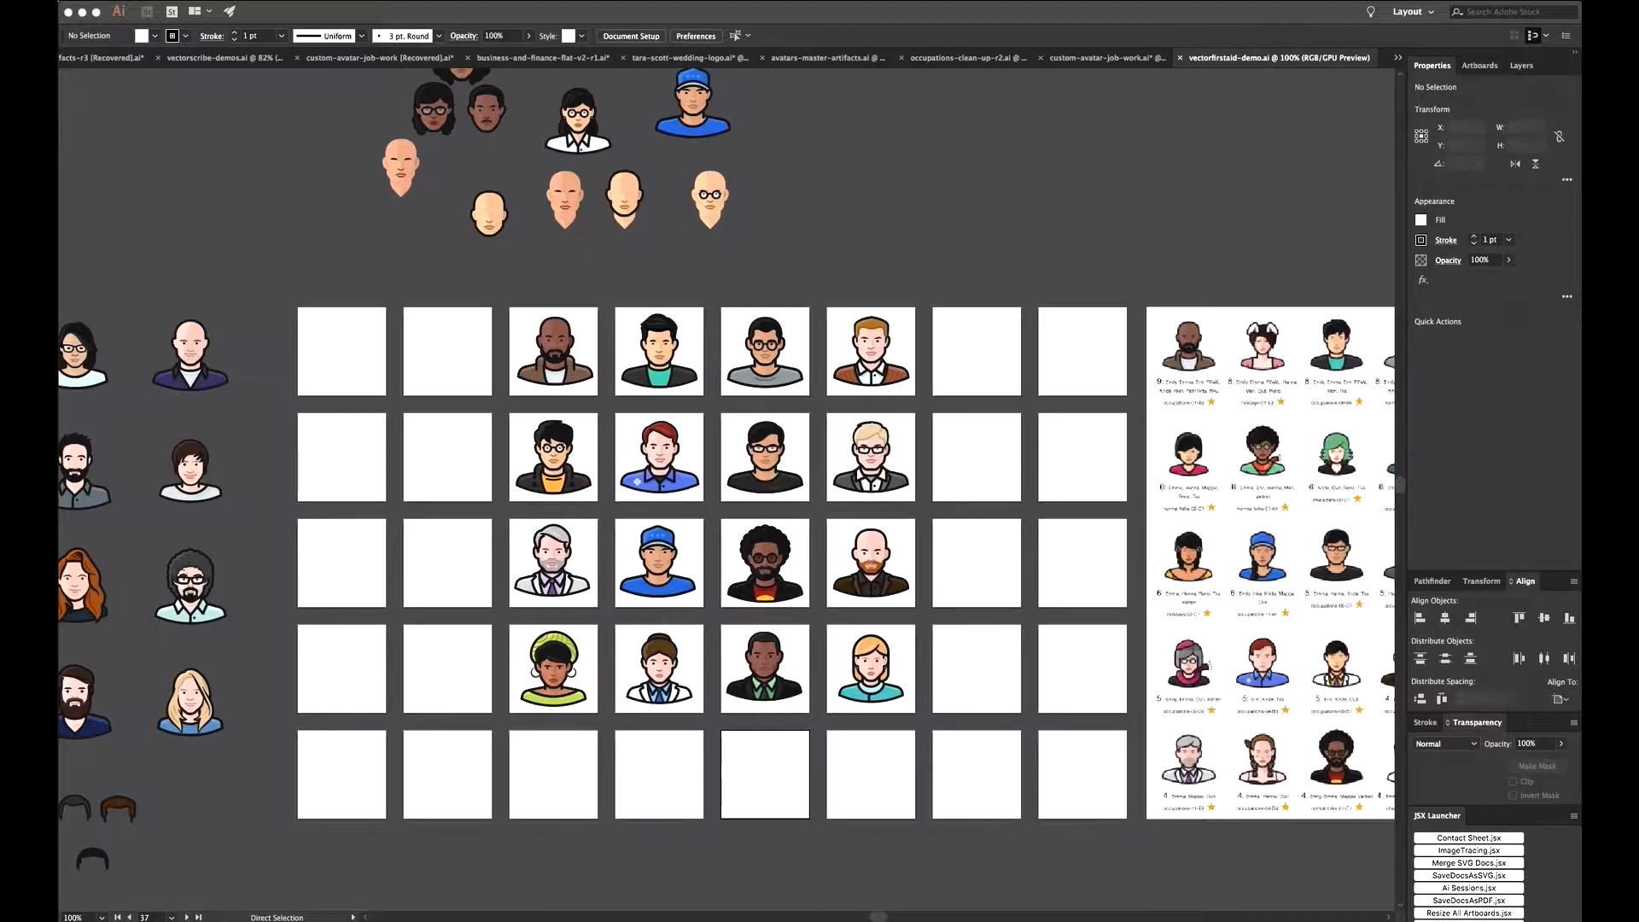
Step: Open the VectorFirstAid panel and place it beside the artboards
left_click(276, 310)
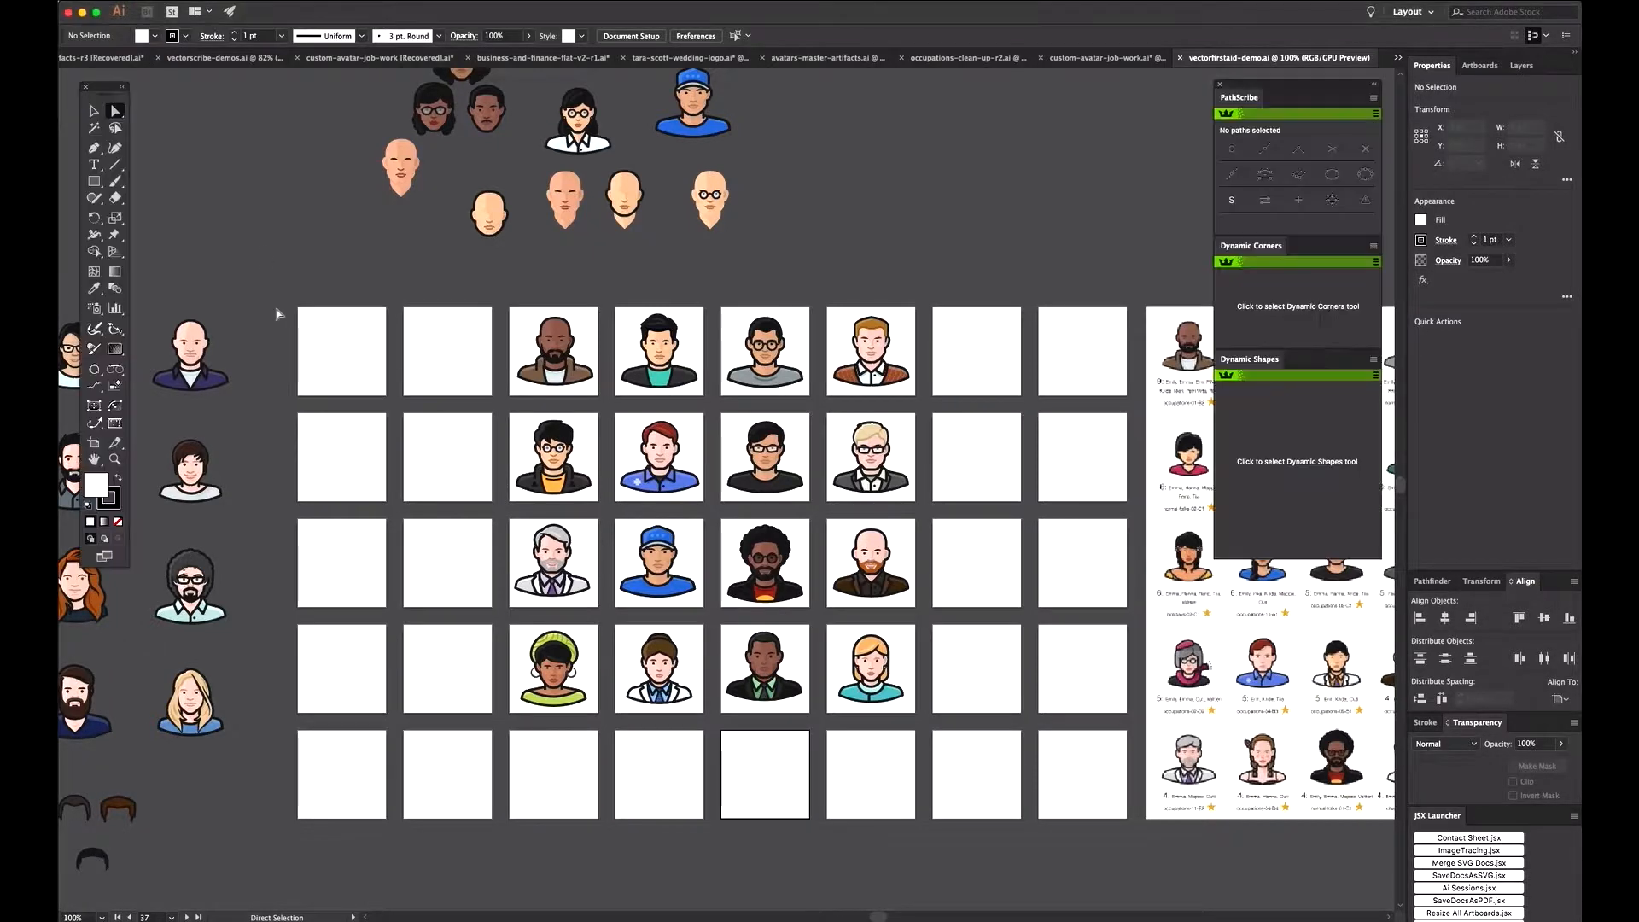
left_click(322, 1)
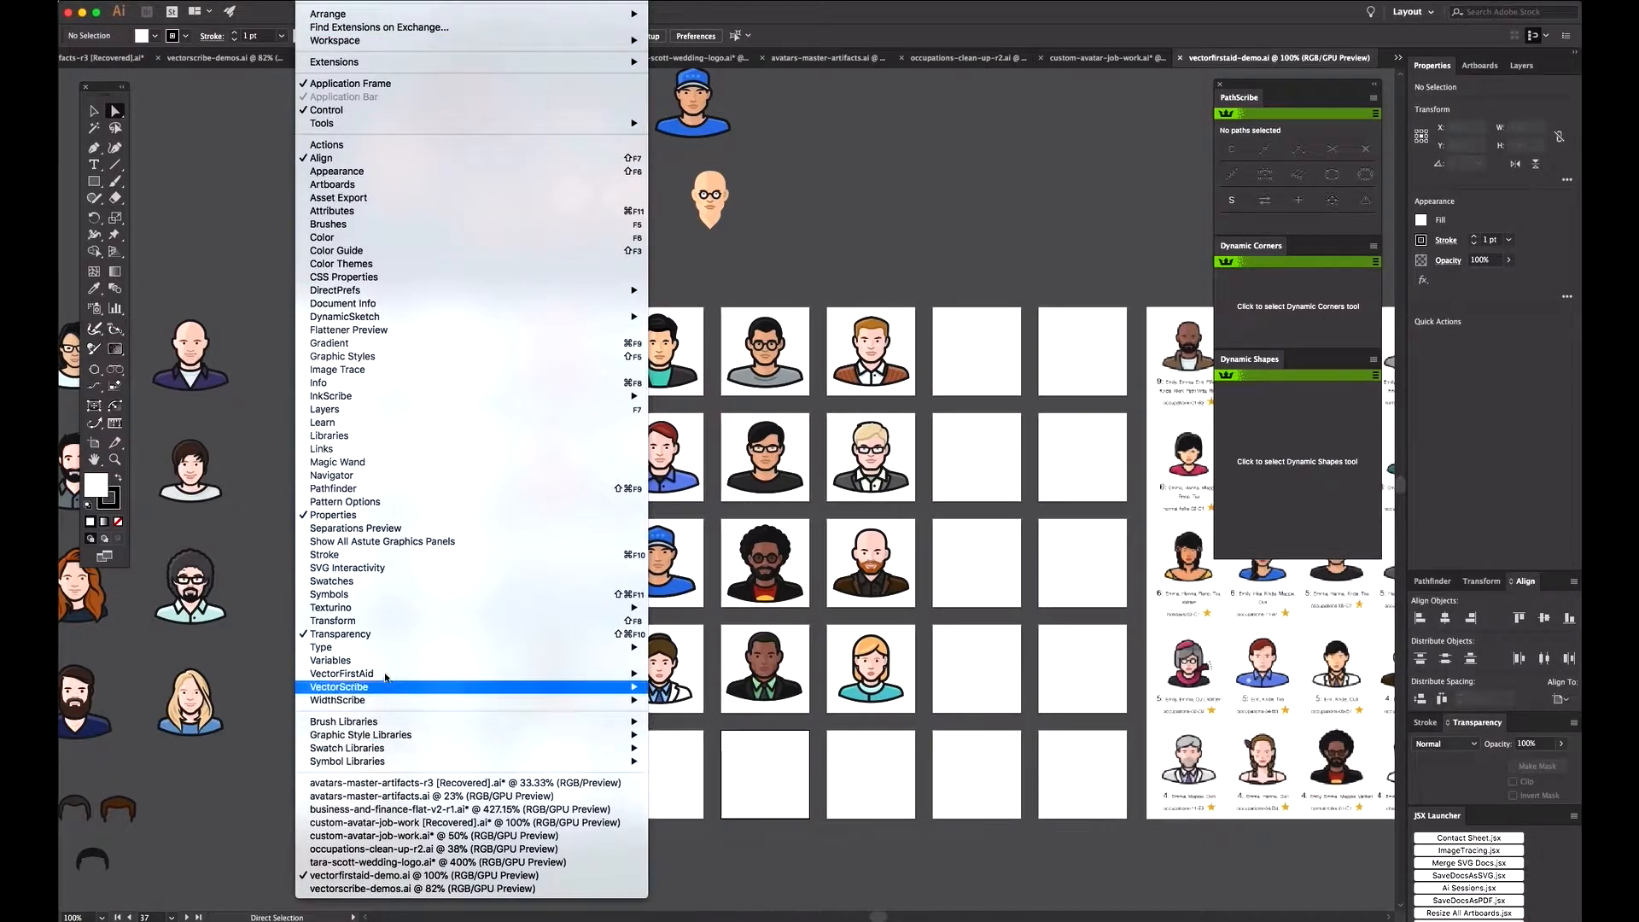
mouse_move(559, 681)
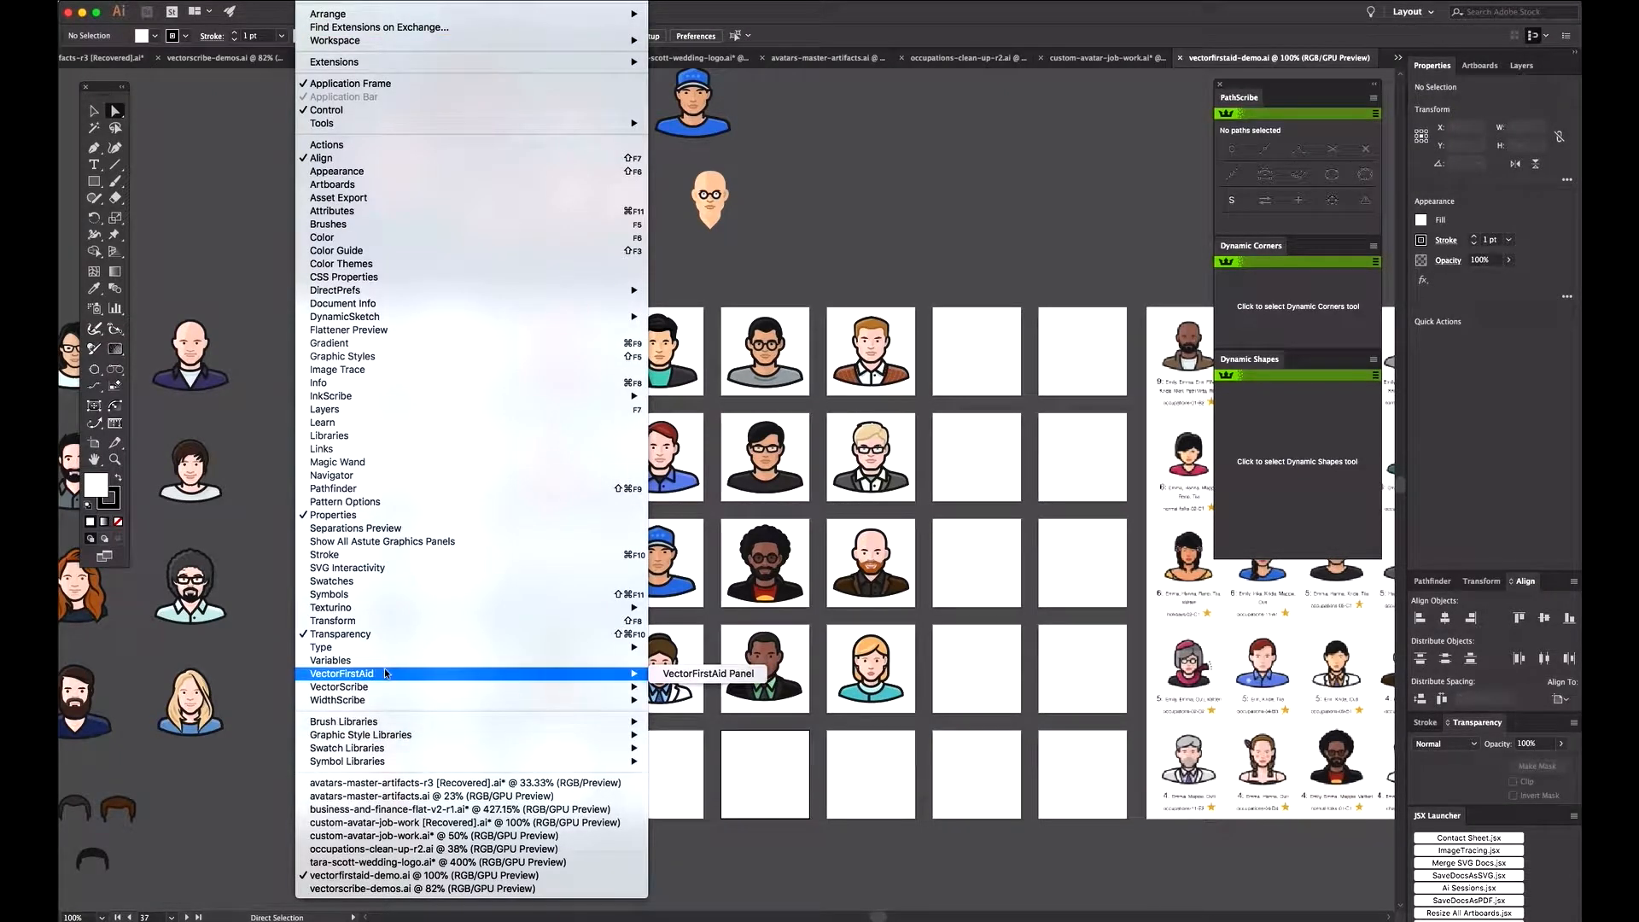
left_click(677, 676)
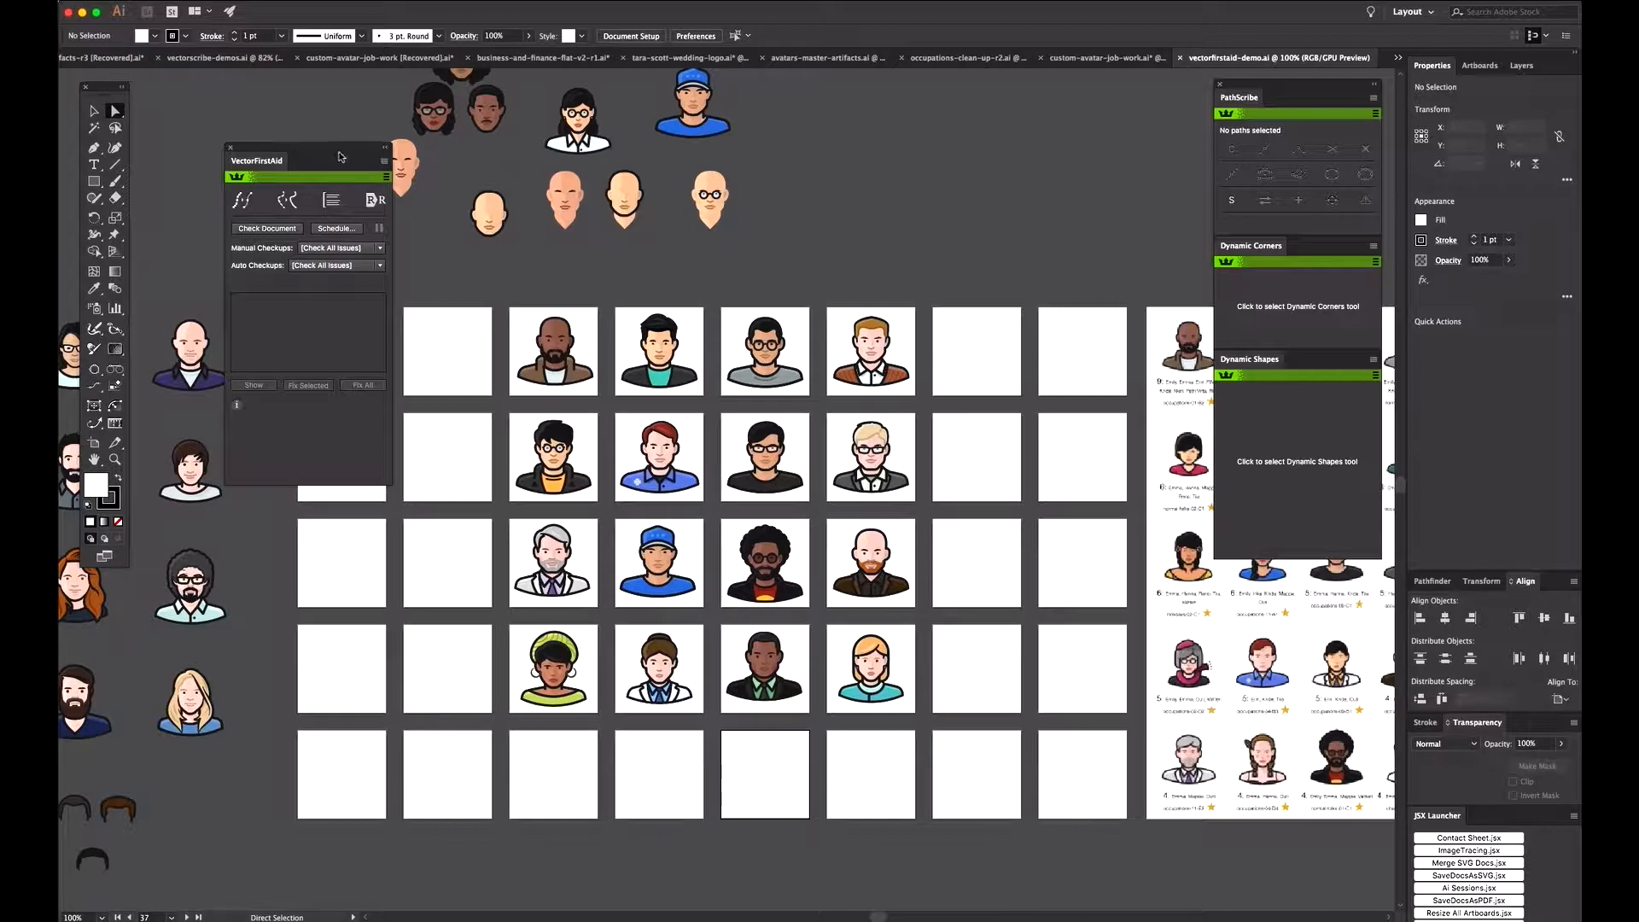
left_click_drag(340, 156, 317, 125)
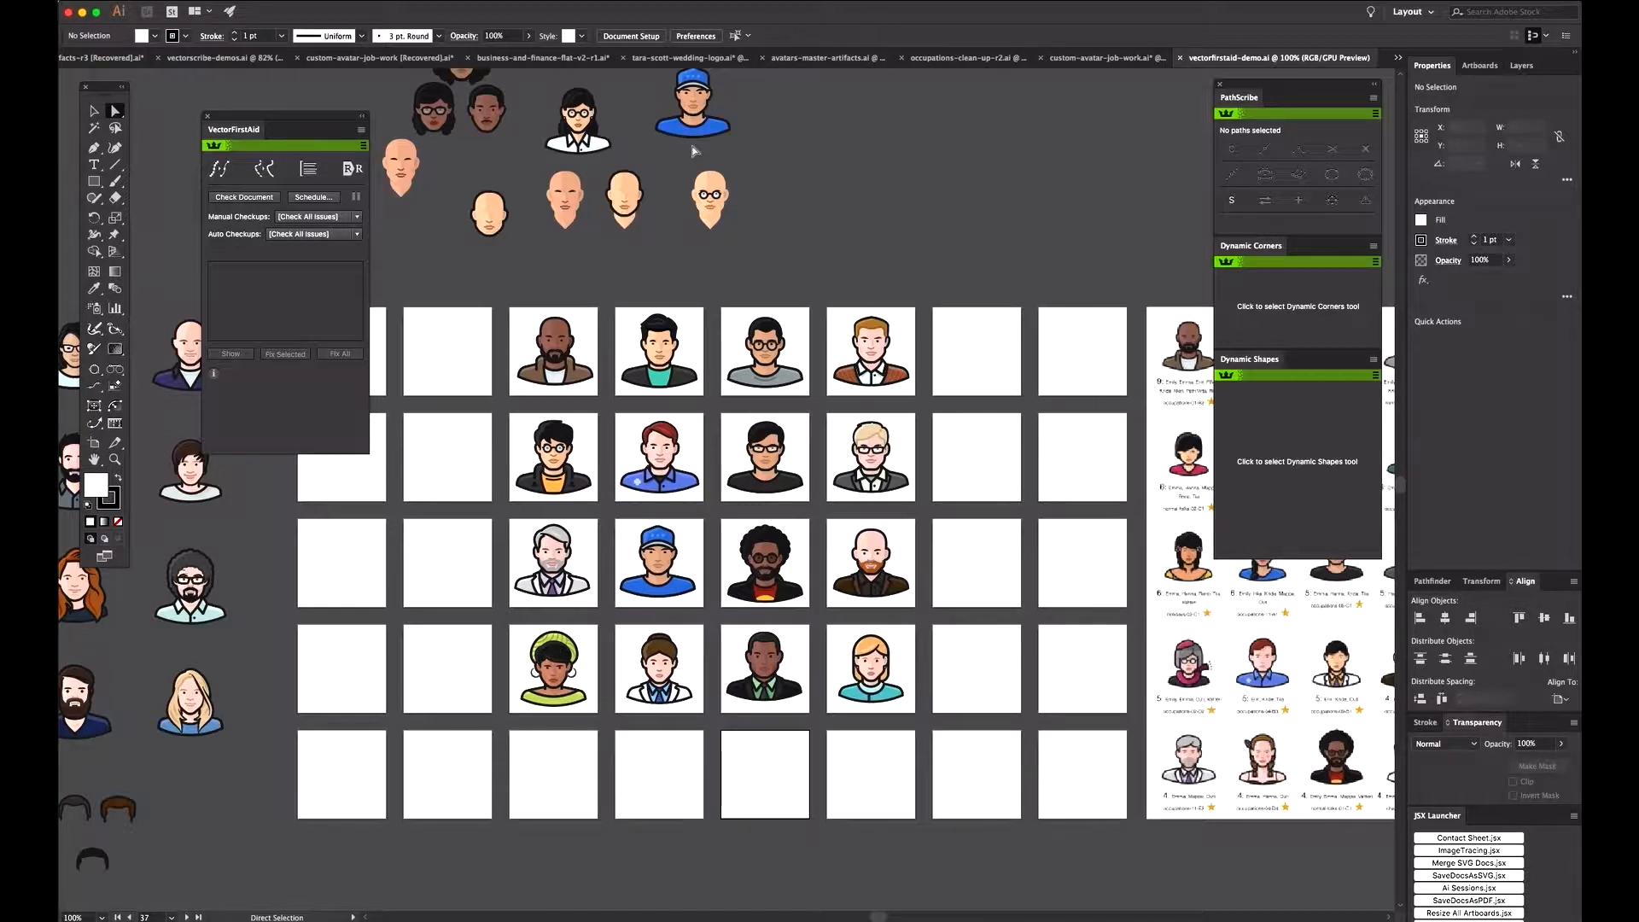
left_click_drag(276, 129, 367, 253)
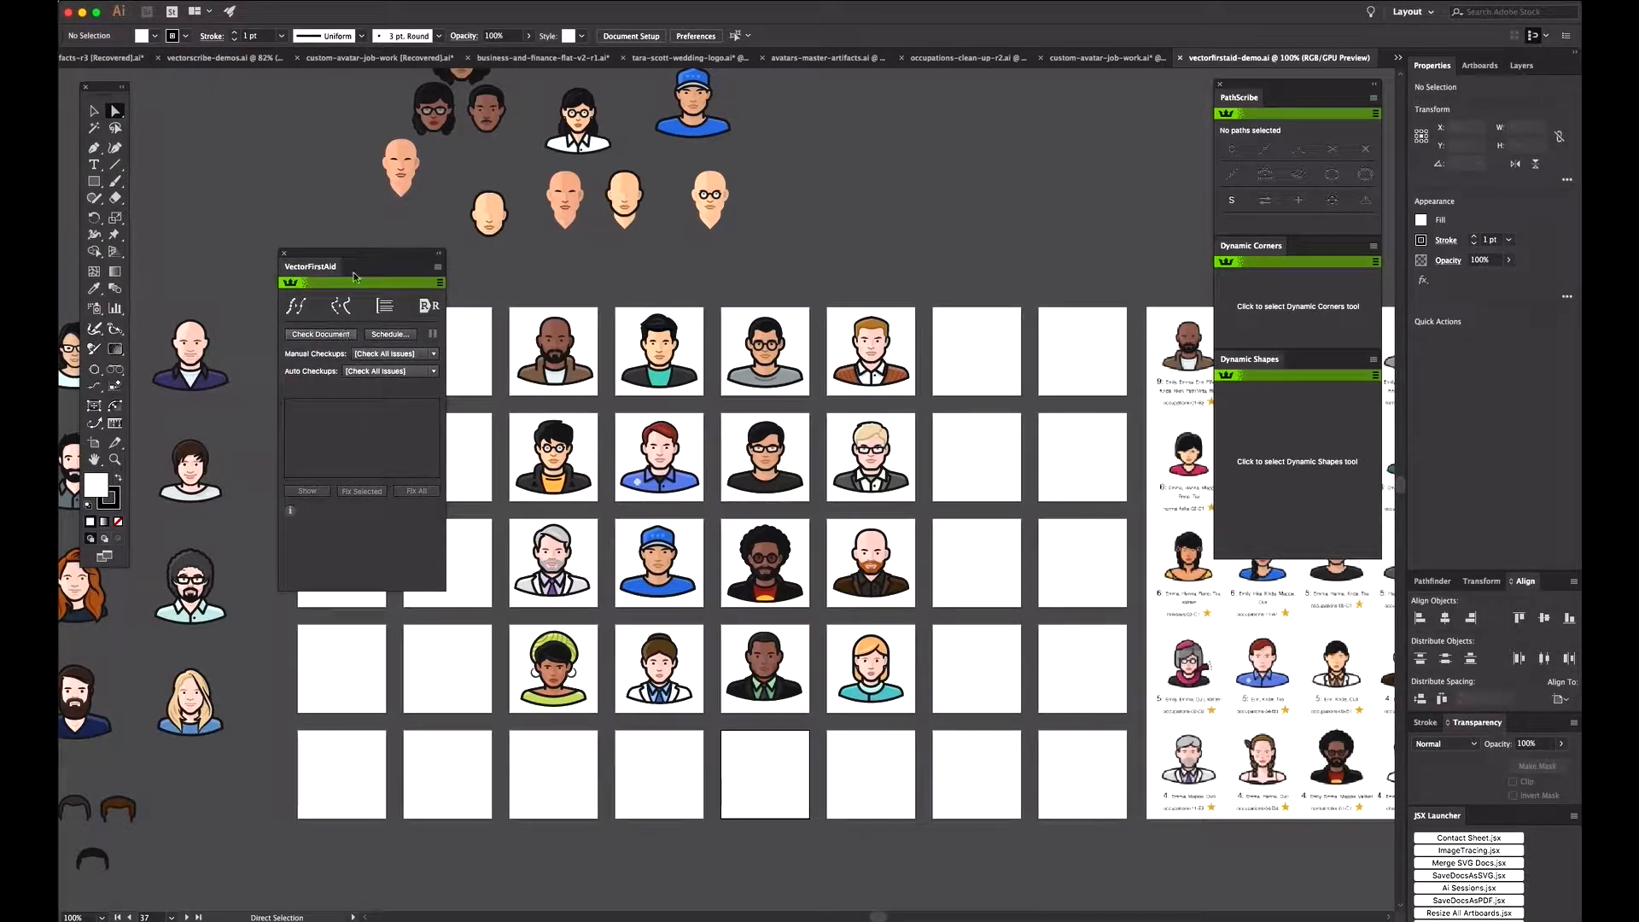
Step: Run a VectorFirstAid checkup of the whole document for all issues and review the categories in the results
left_click(320, 342)
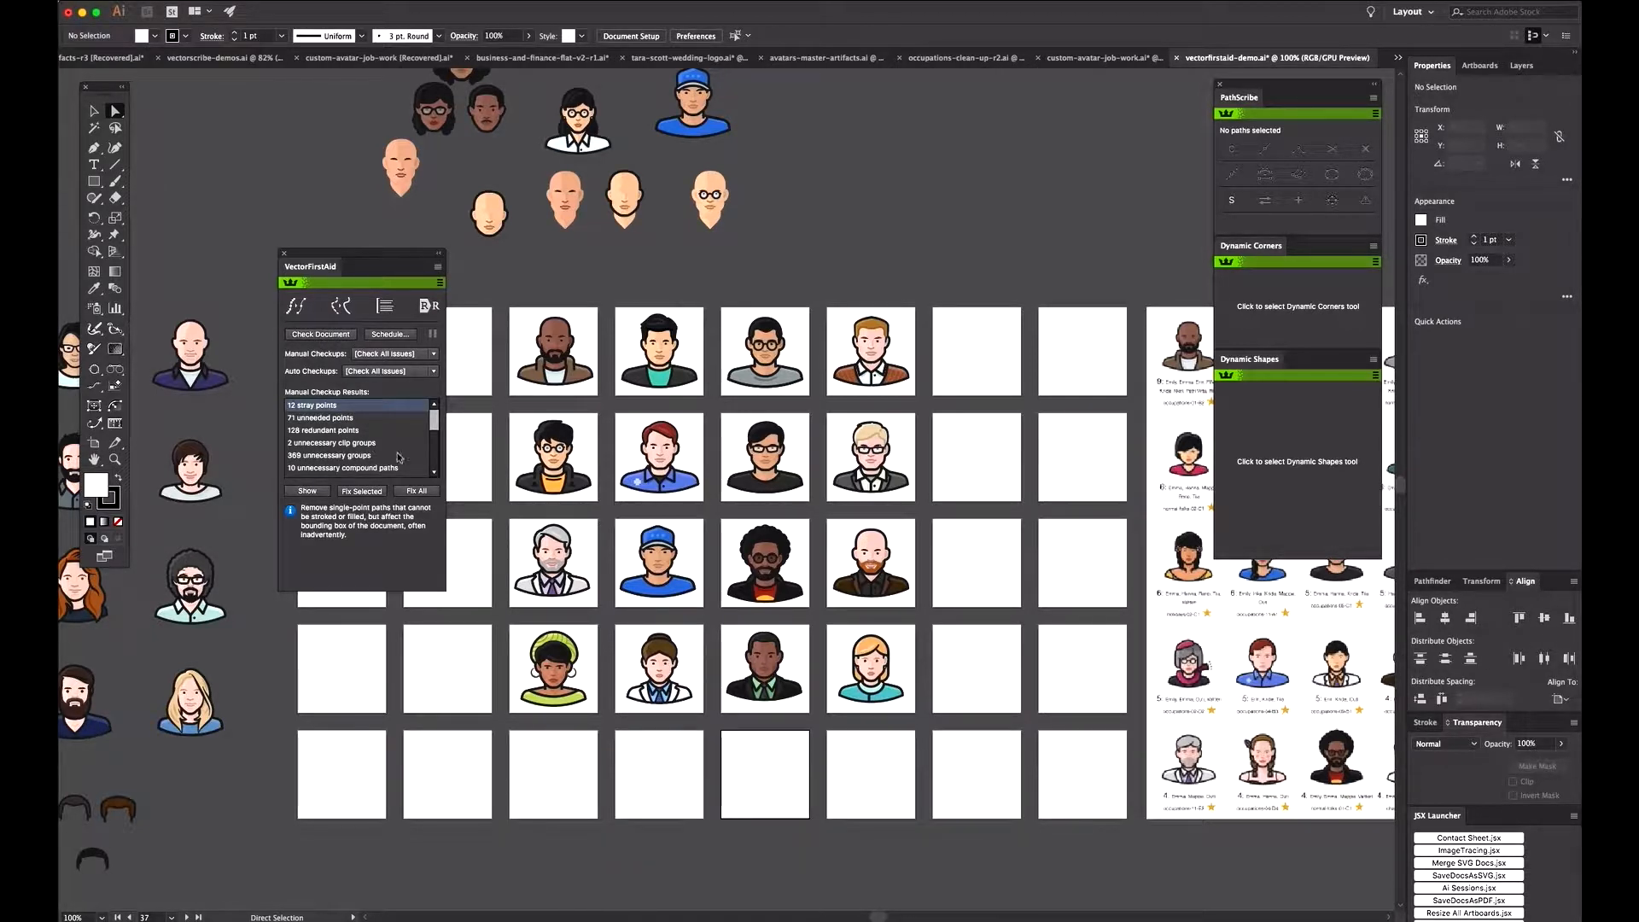
left_click(315, 420)
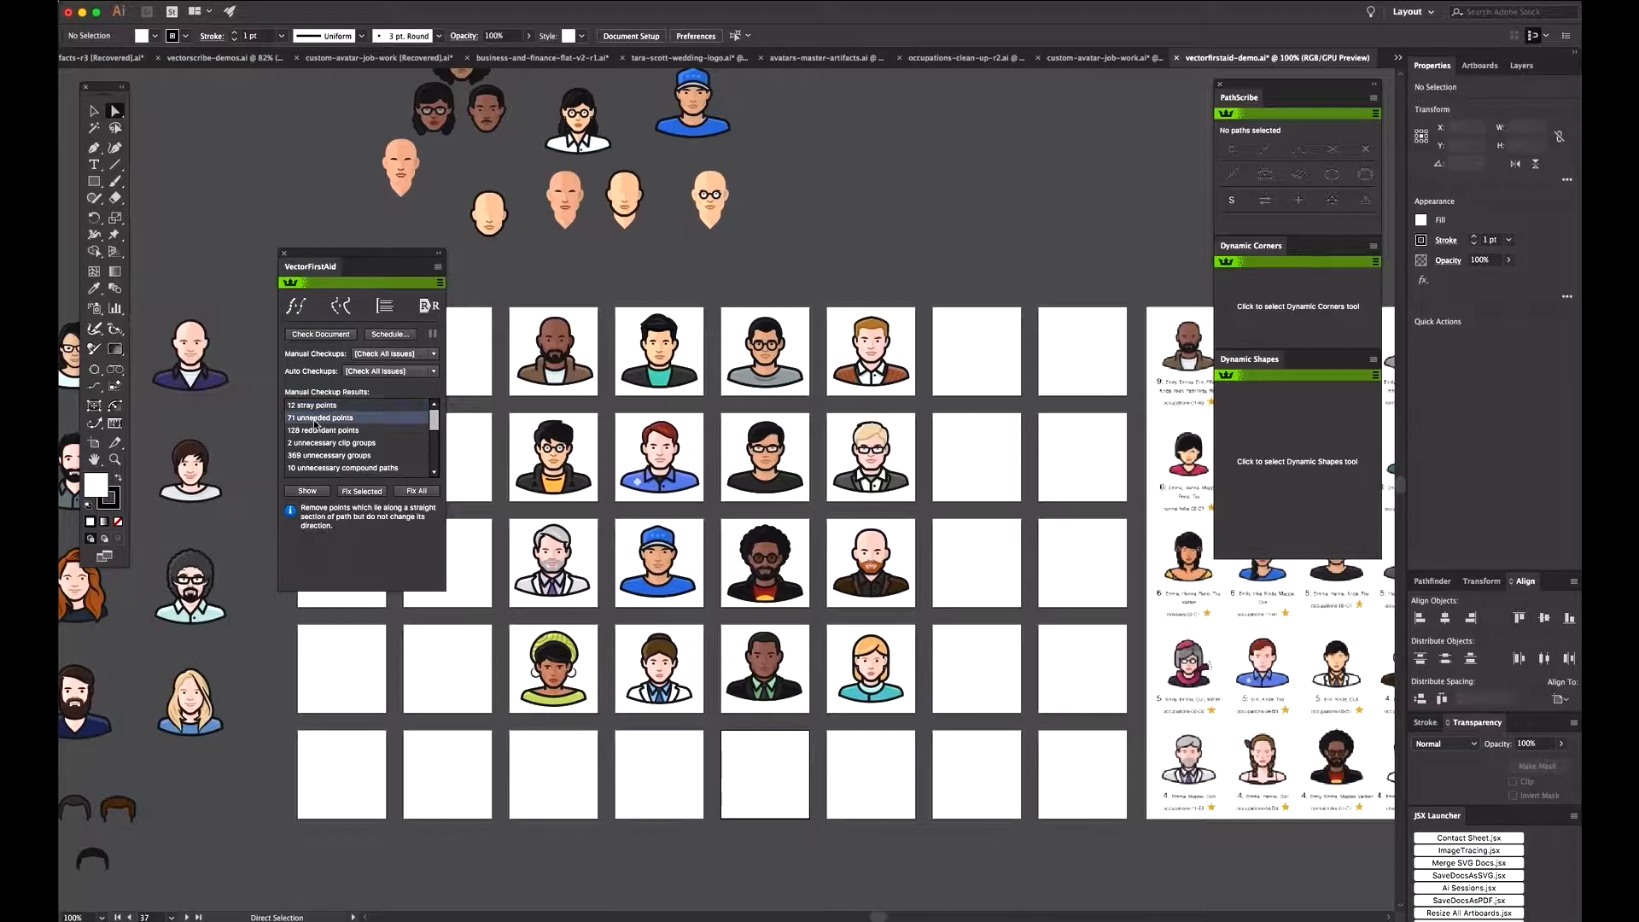
left_click(351, 432)
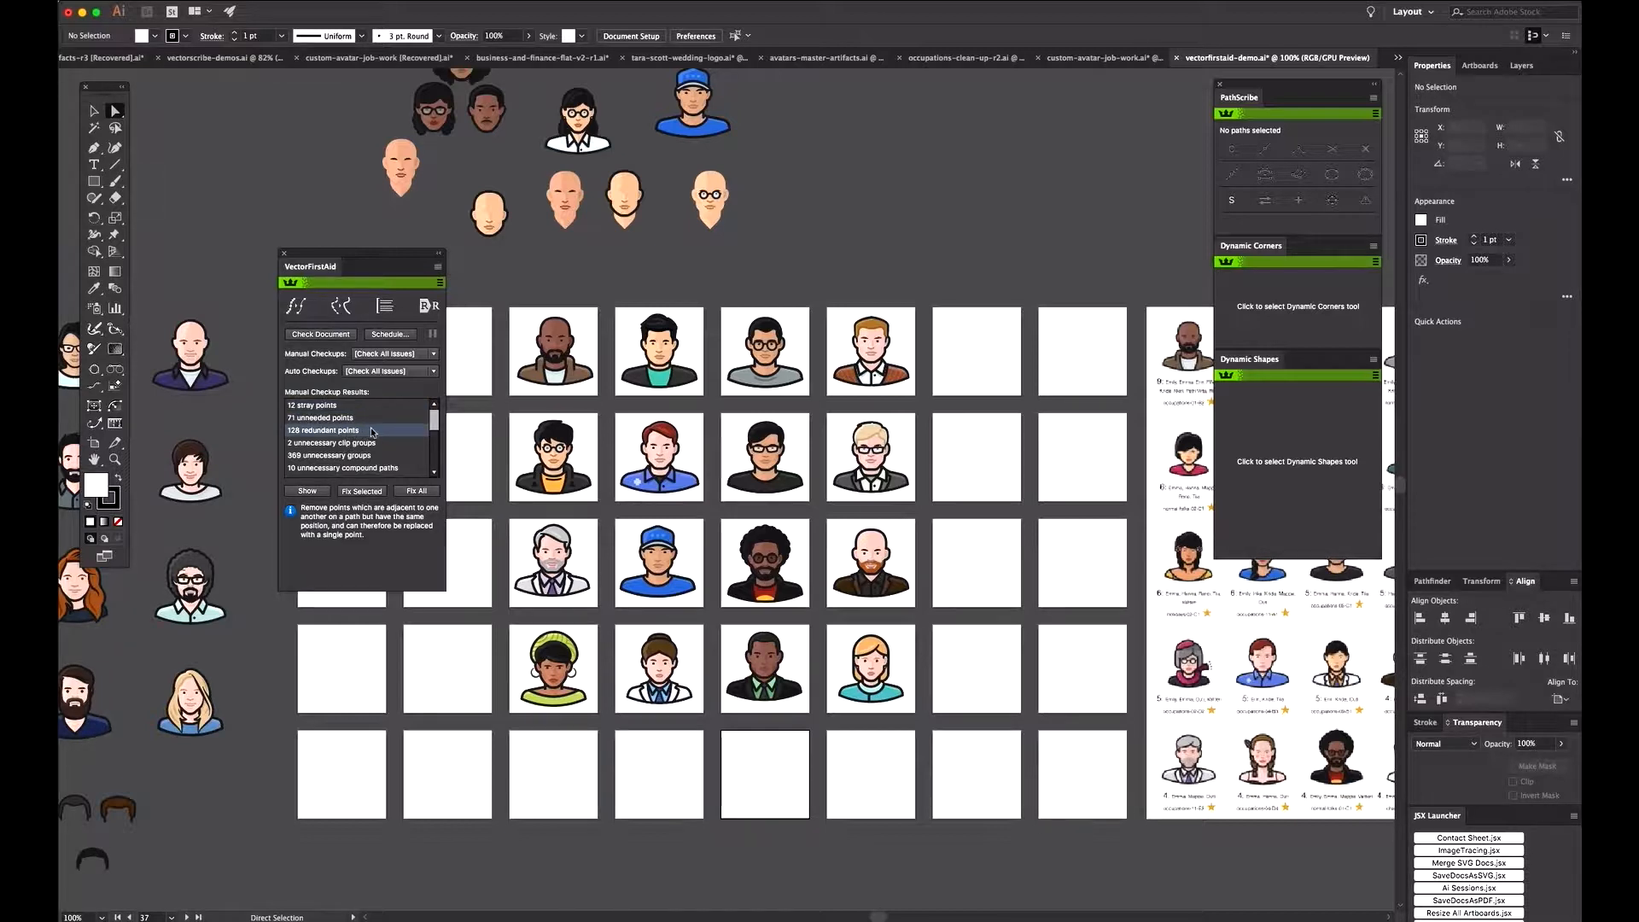
scroll(367, 434, "down", 3)
scroll(371, 432, "down", 2)
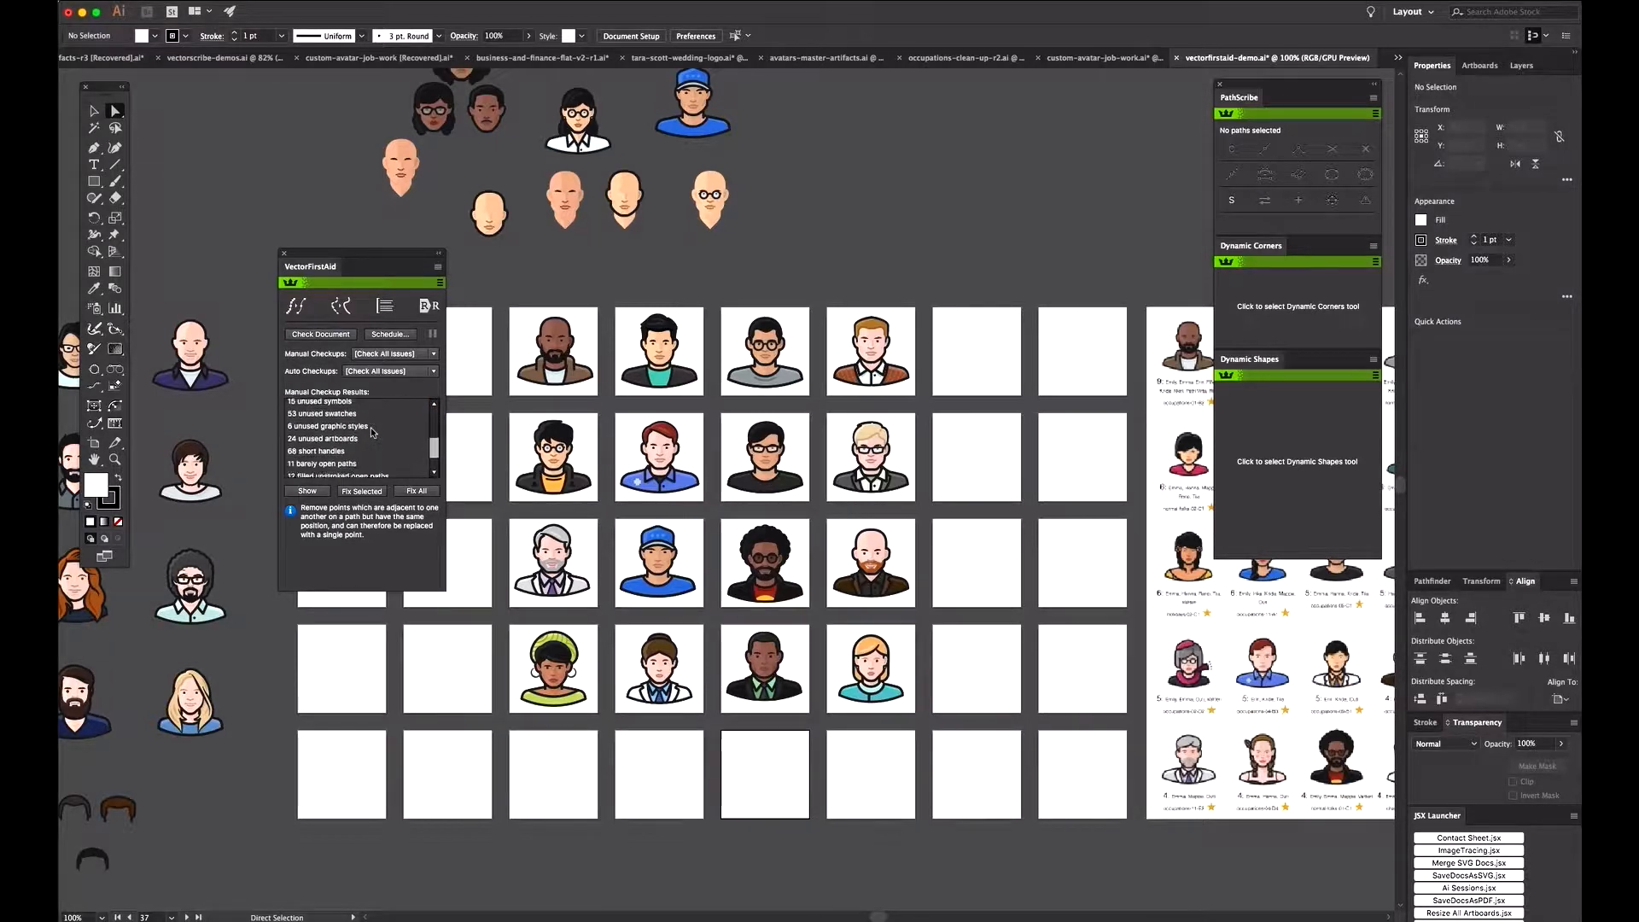
scroll(372, 432, "up", 1)
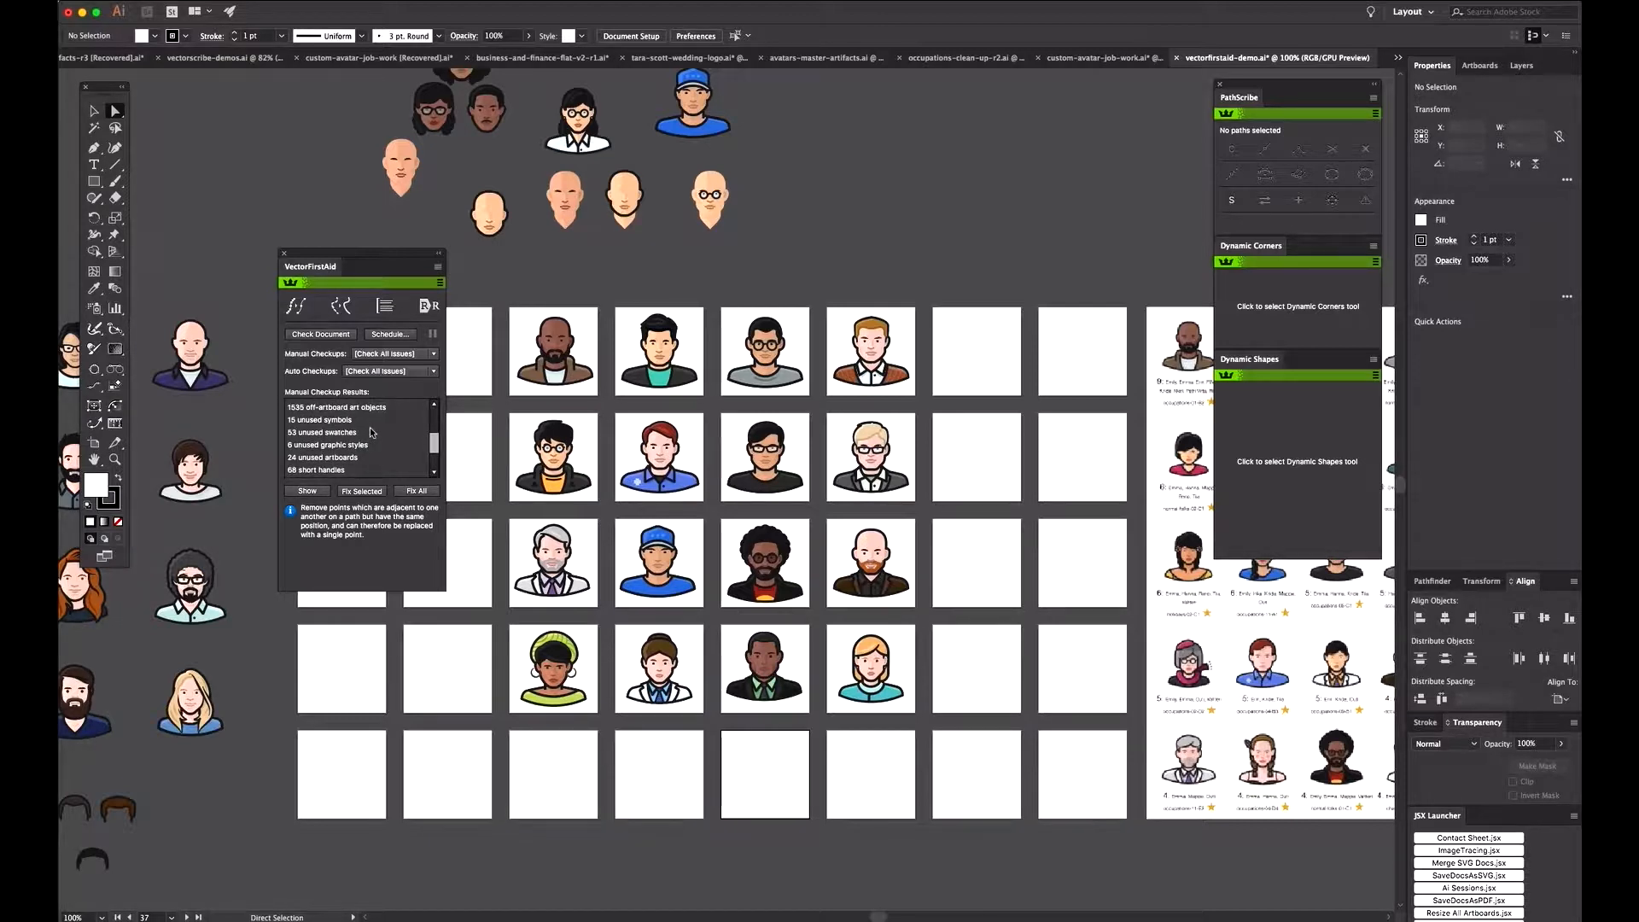
left_click_drag(397, 262, 381, 241)
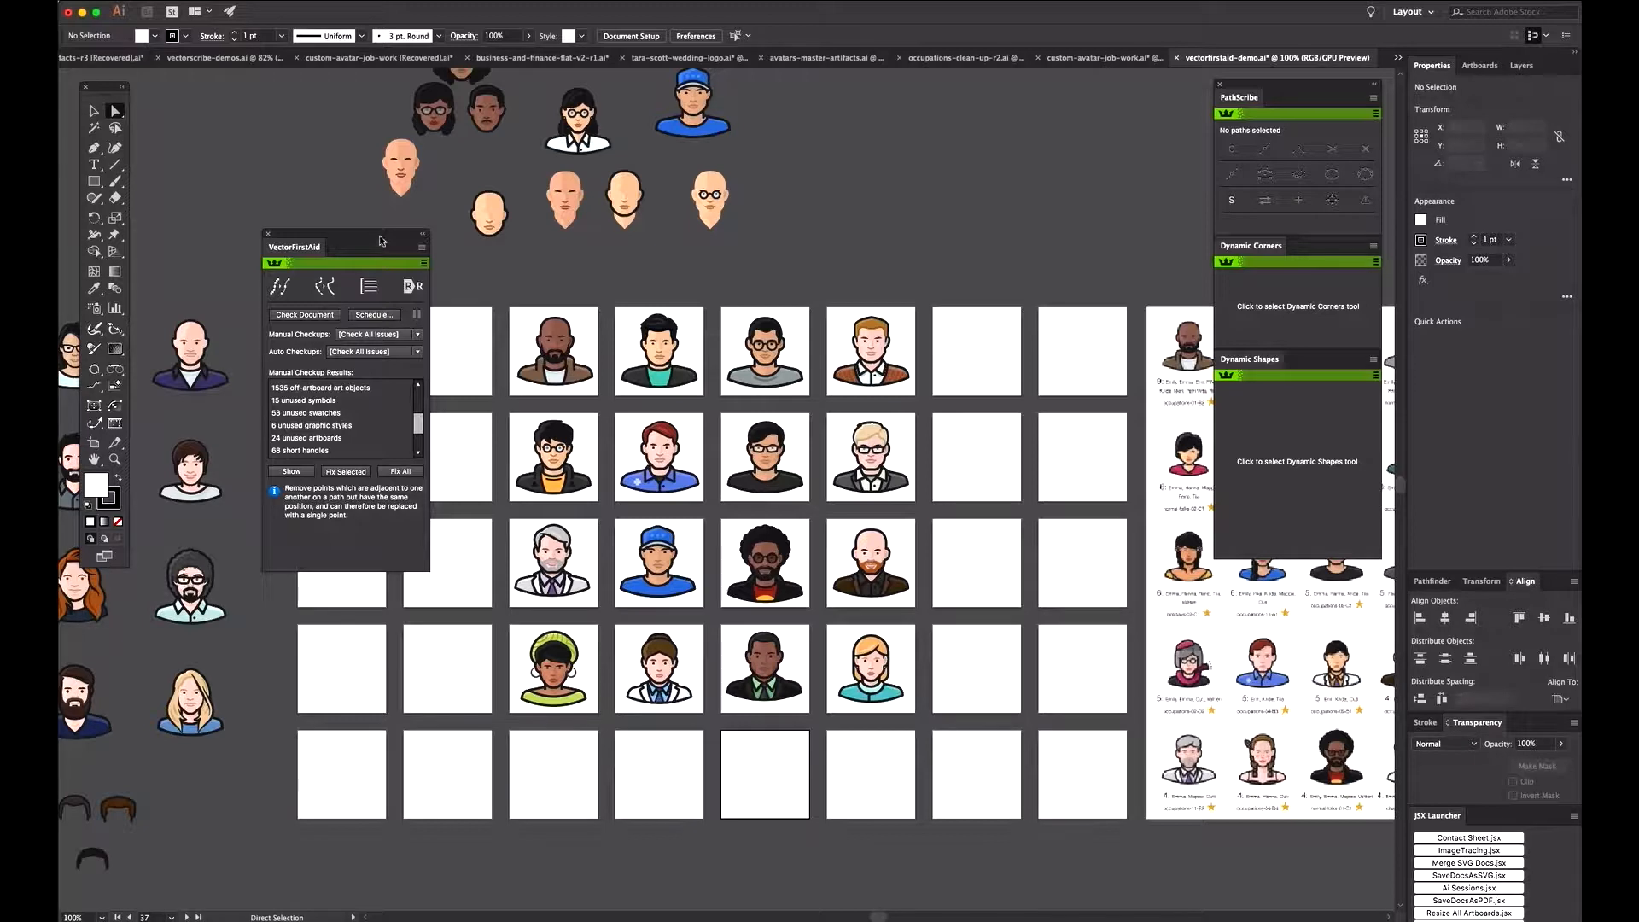
scroll(356, 418, "up", 3)
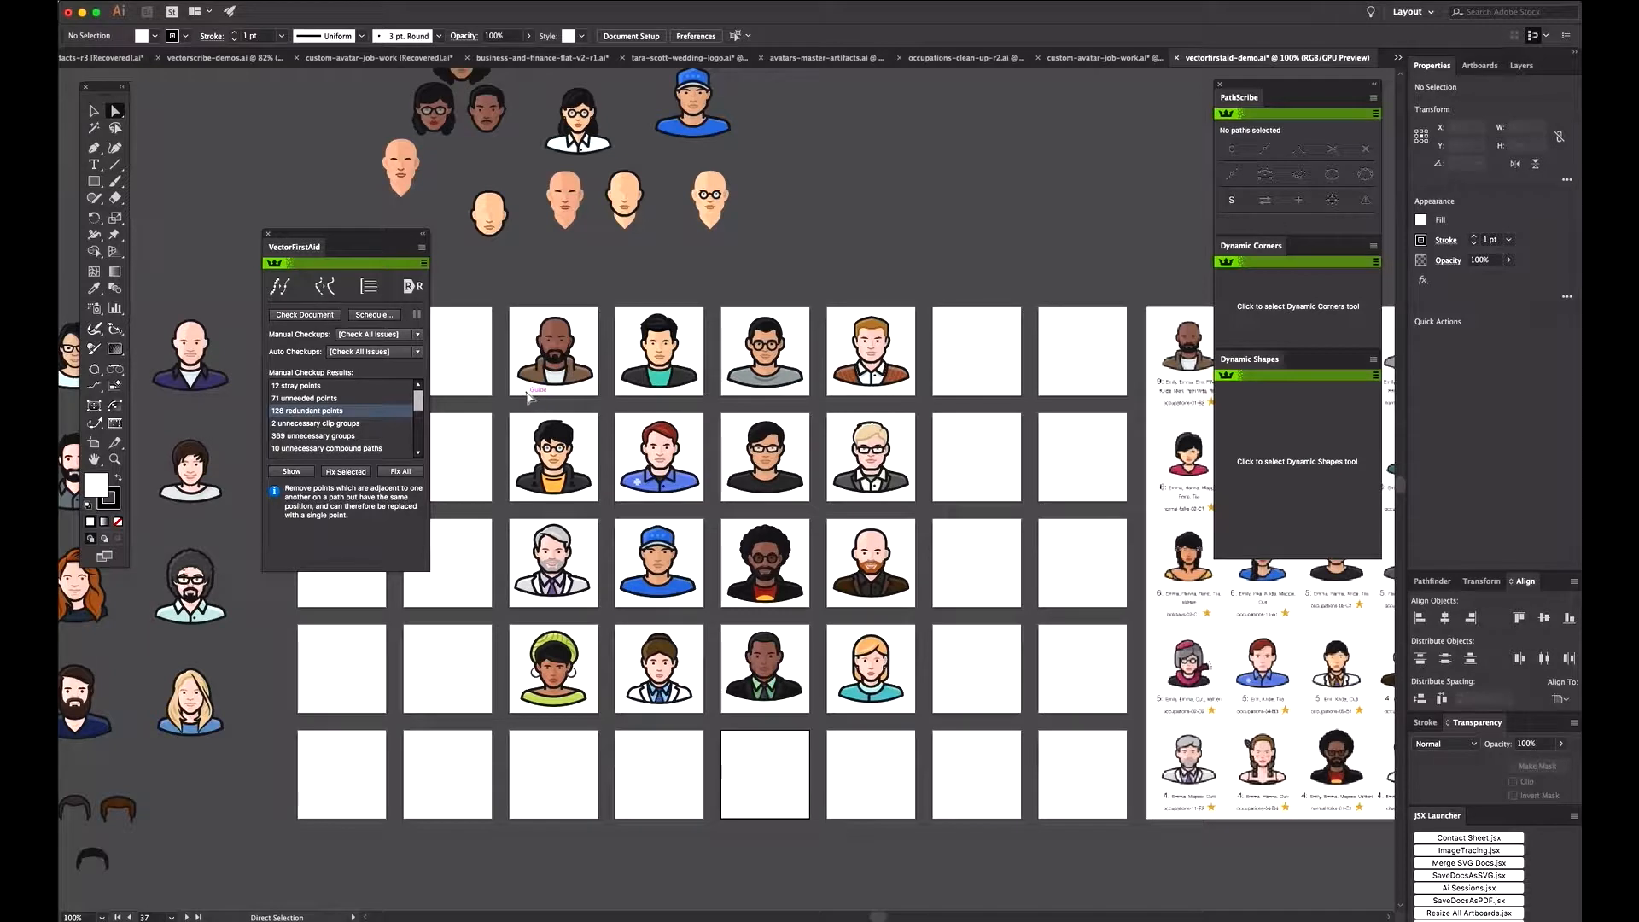
Step: Fix the stray points, unneeded points and redundant points reported by the document checkup
left_click(327, 388)
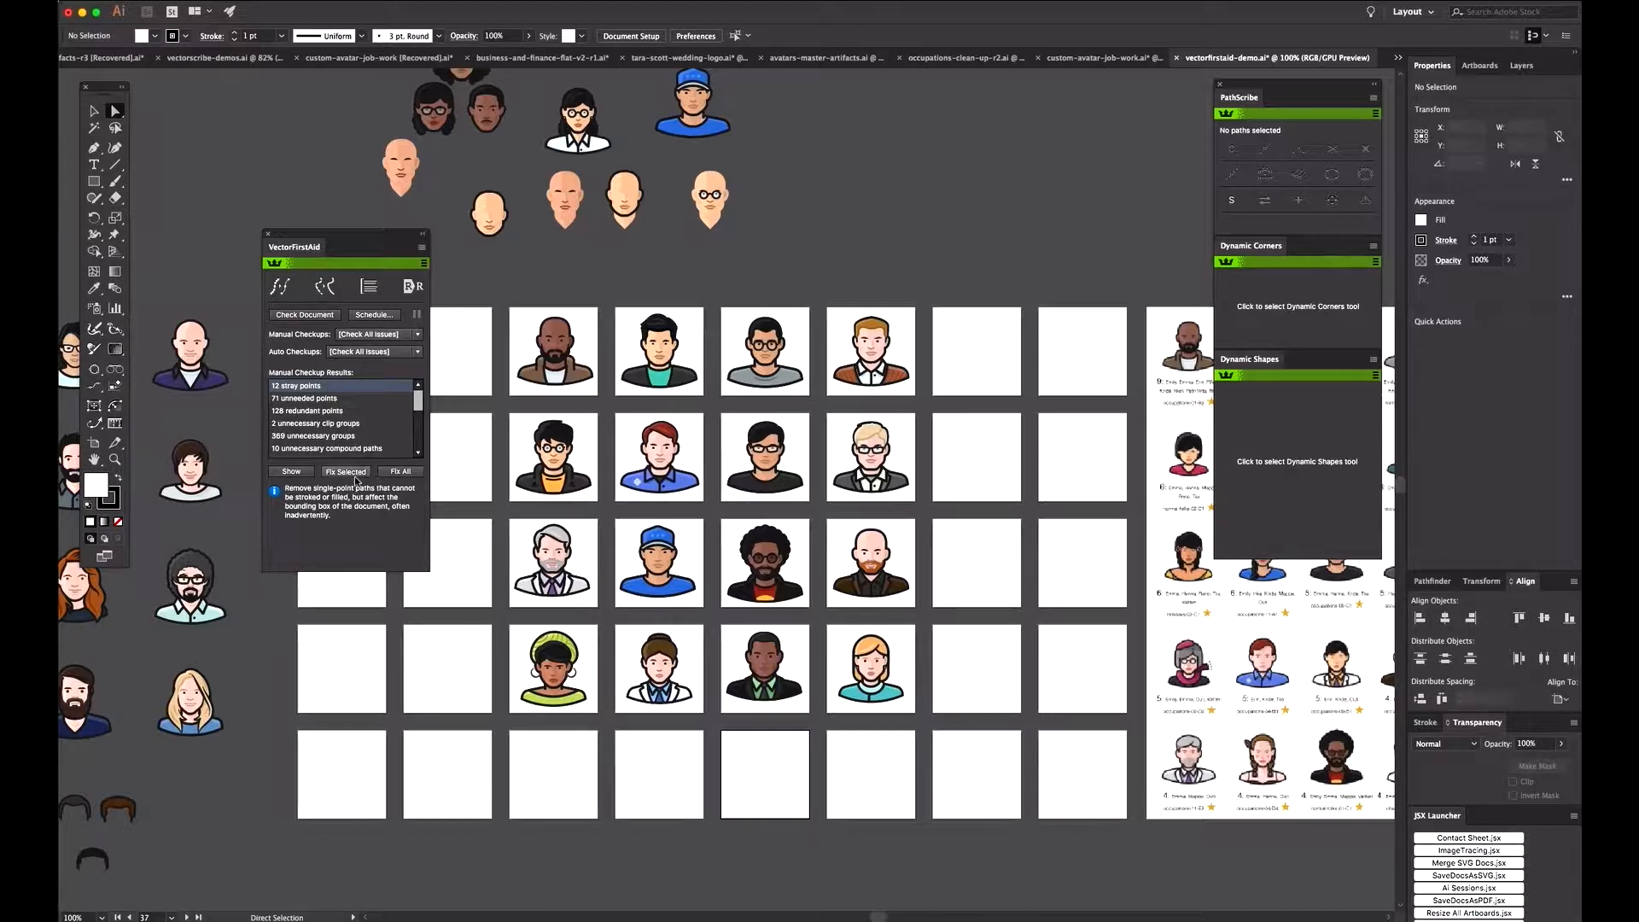
left_click(305, 399)
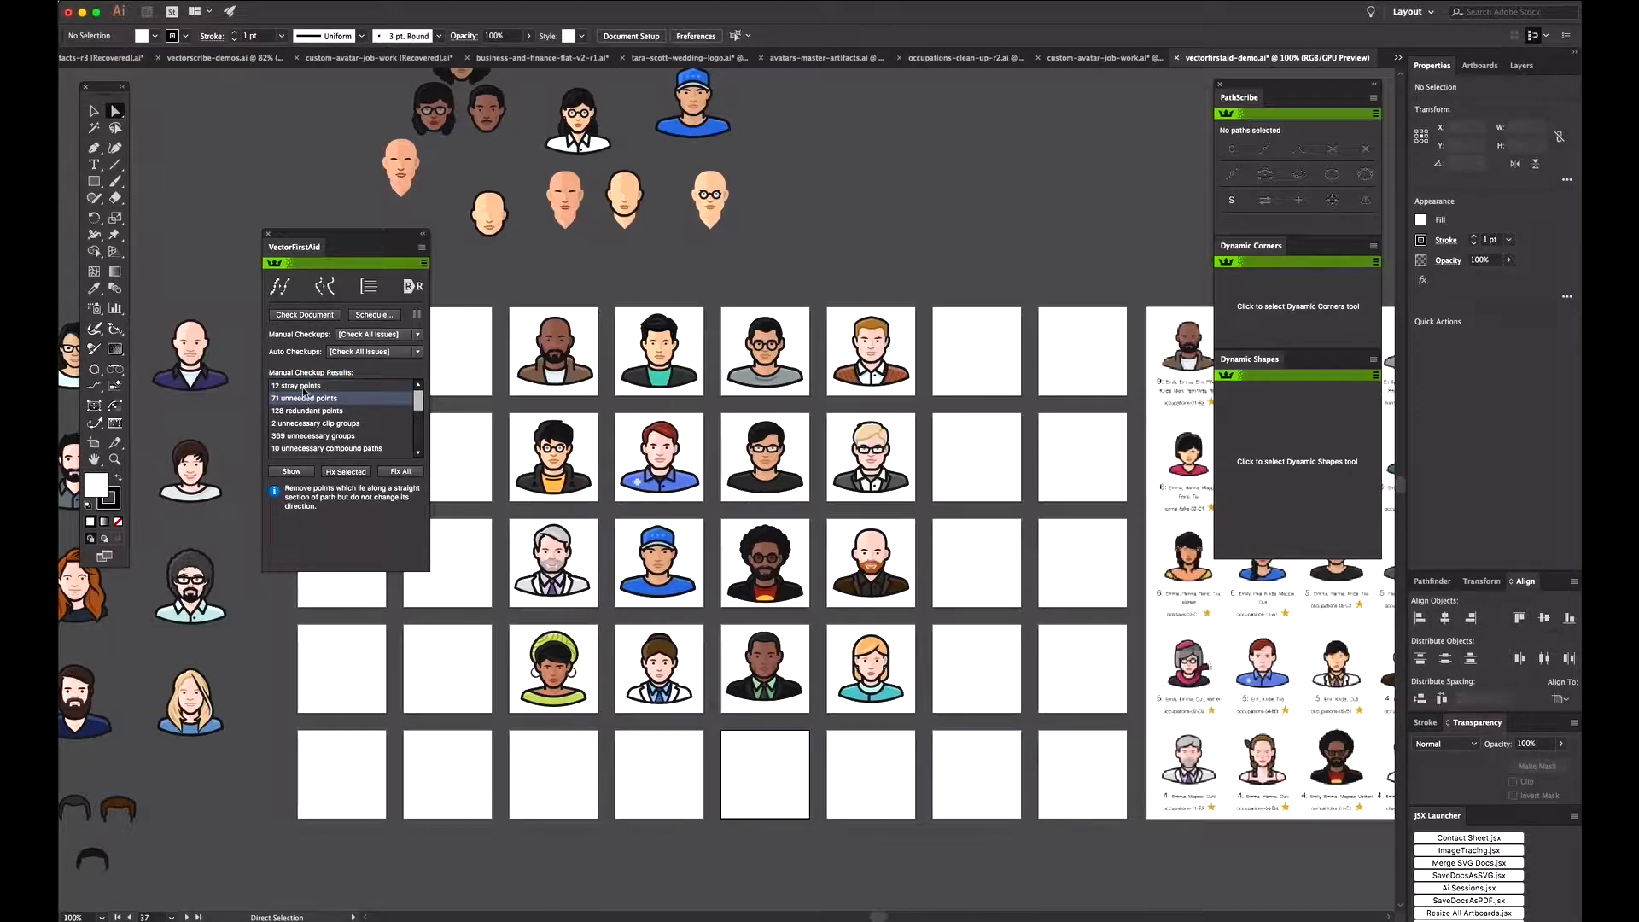
left_click(304, 389)
left_click(303, 398)
left_click(311, 413)
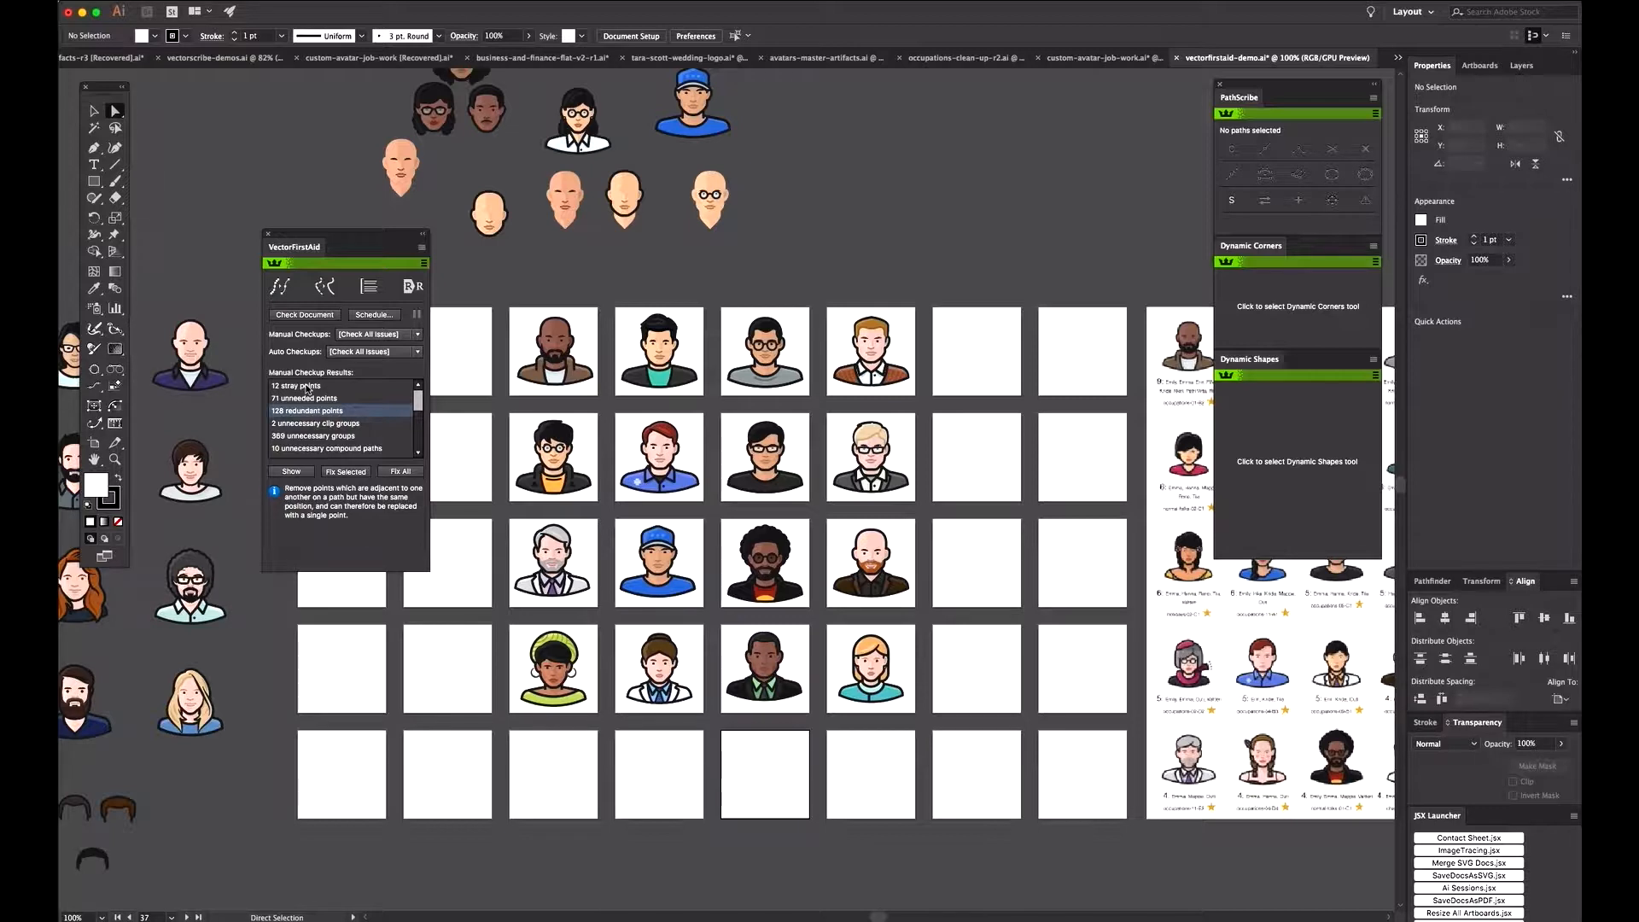
left_click(307, 387)
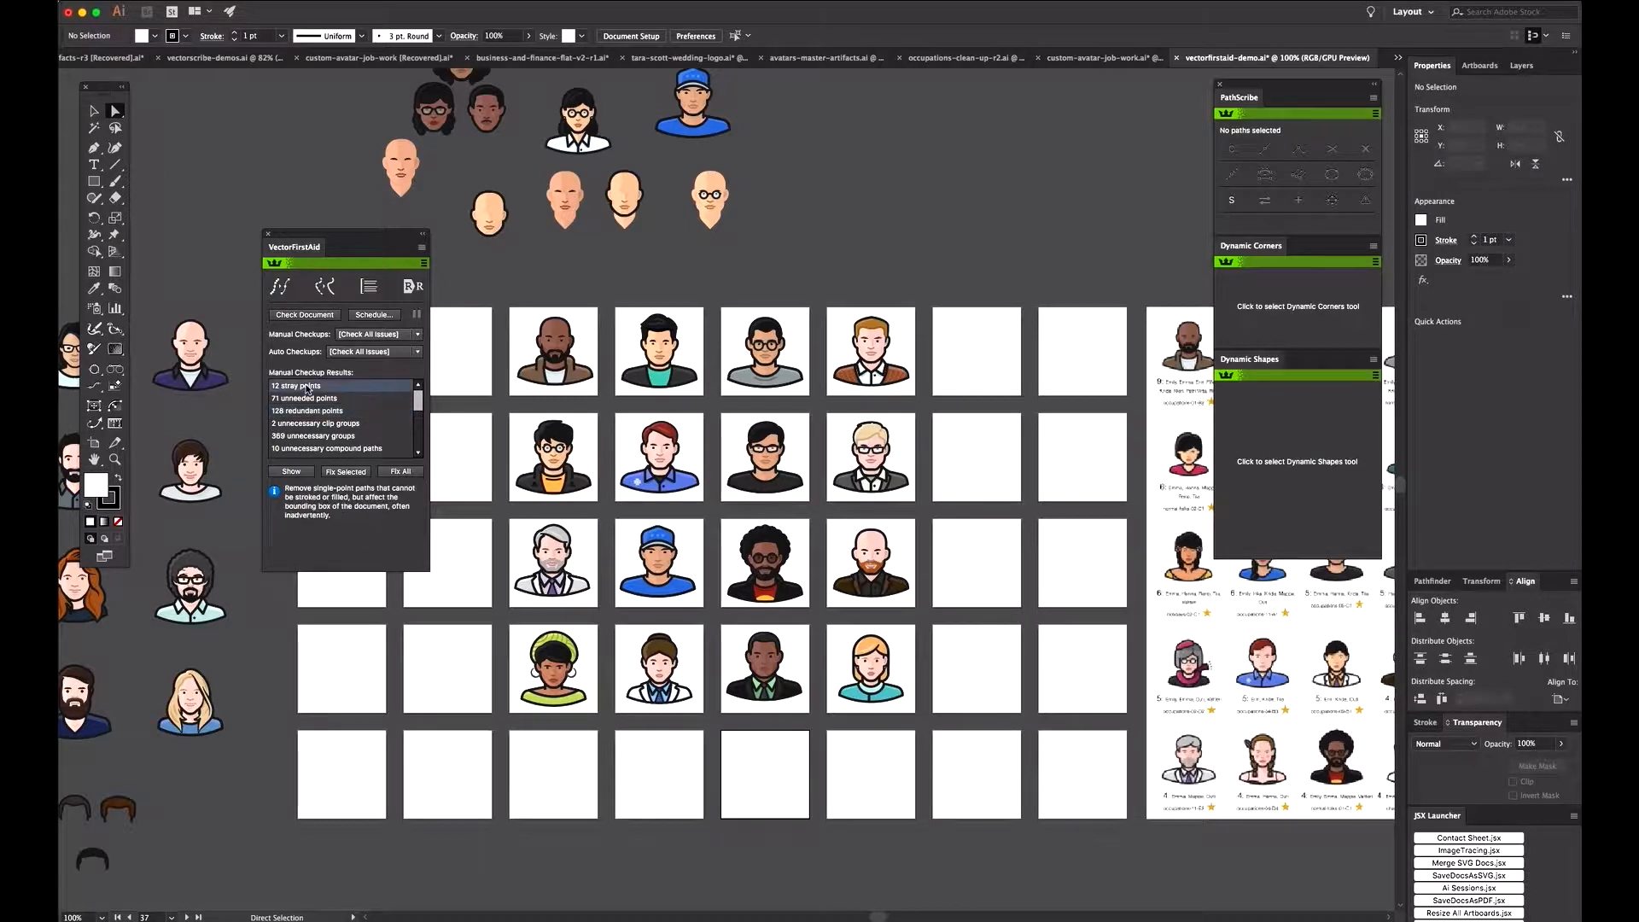
left_click(339, 475)
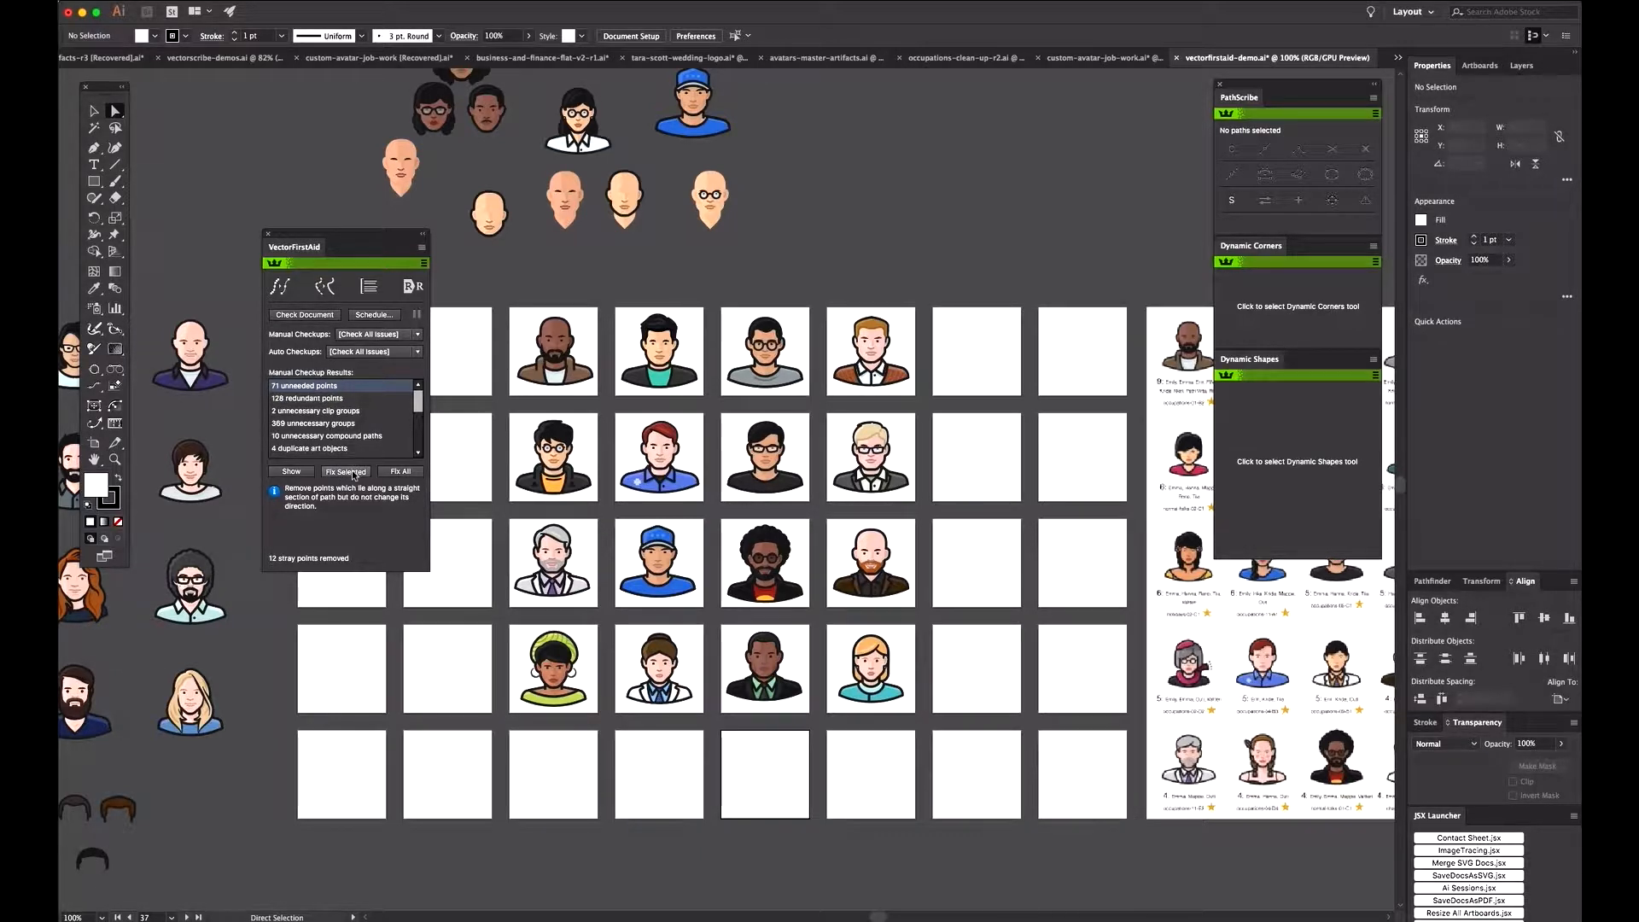
left_click(353, 473)
left_click(354, 473)
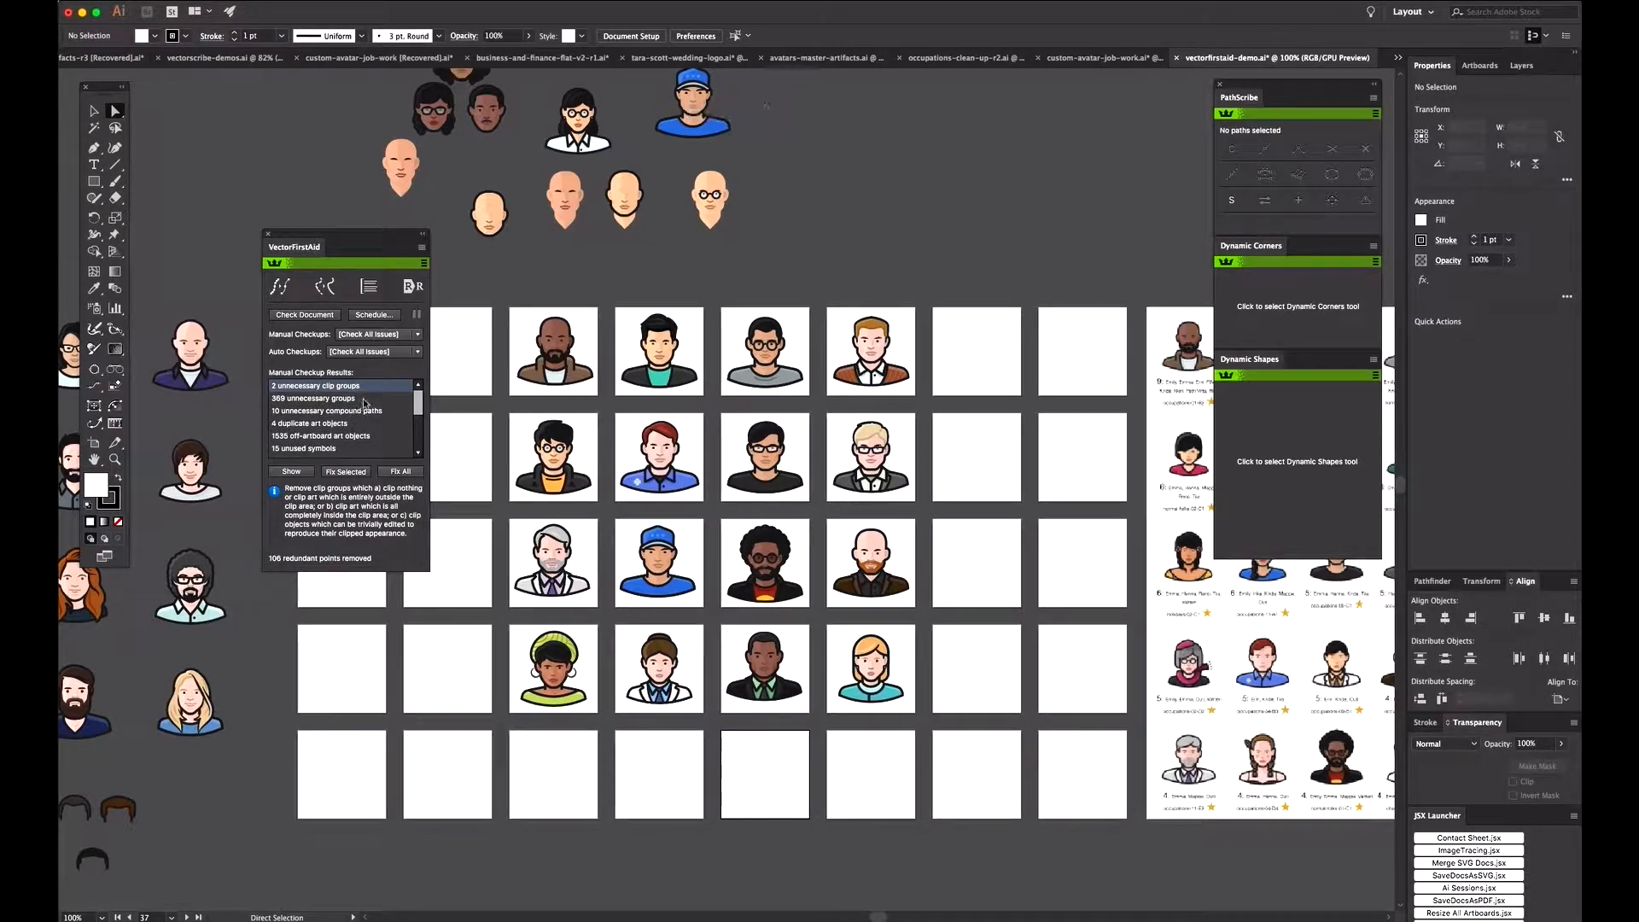
Step: Fix the duplicate art objects and remove the off-artboard art objects listed in the checkup results
scroll(365, 402, "down", 1)
scroll(364, 403, "down", 2)
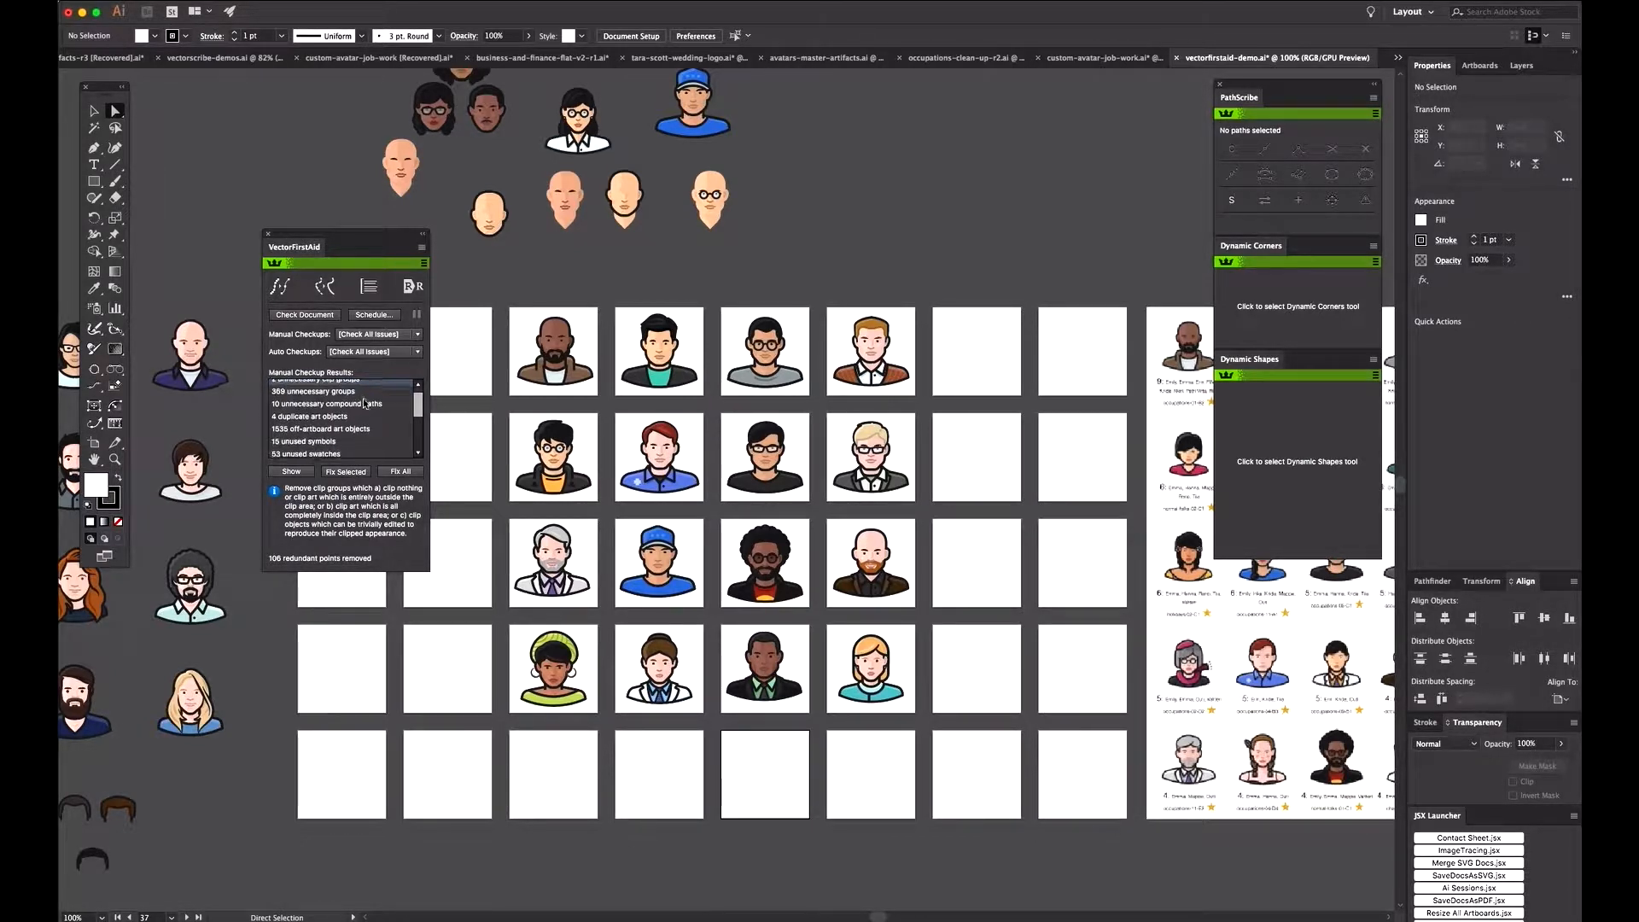
left_click(312, 415)
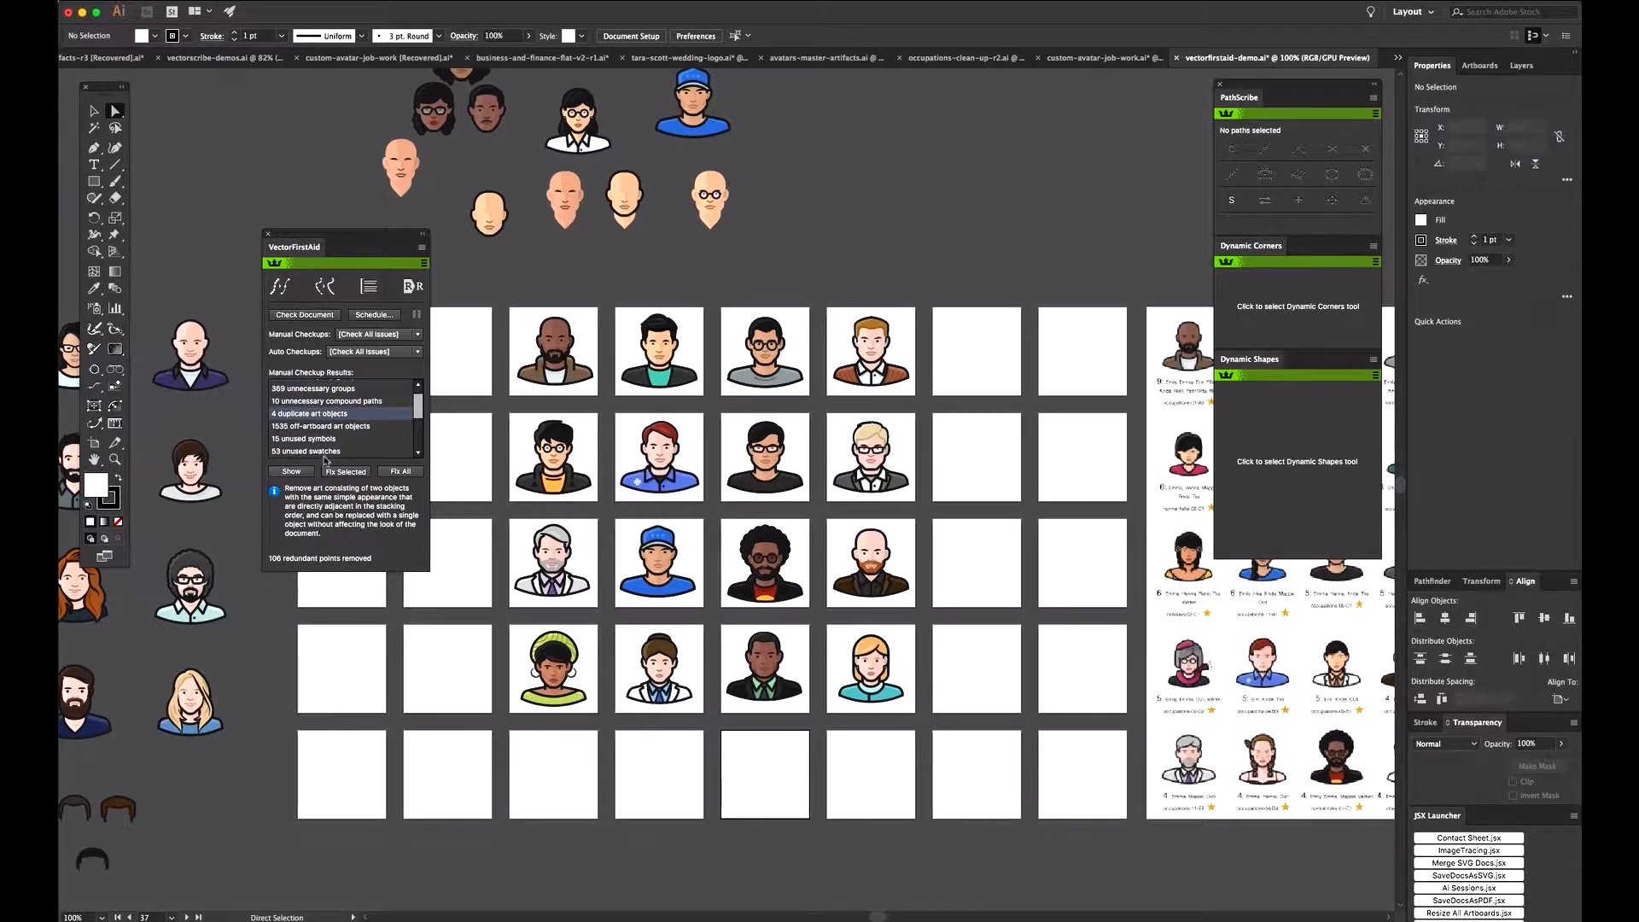
left_click(336, 472)
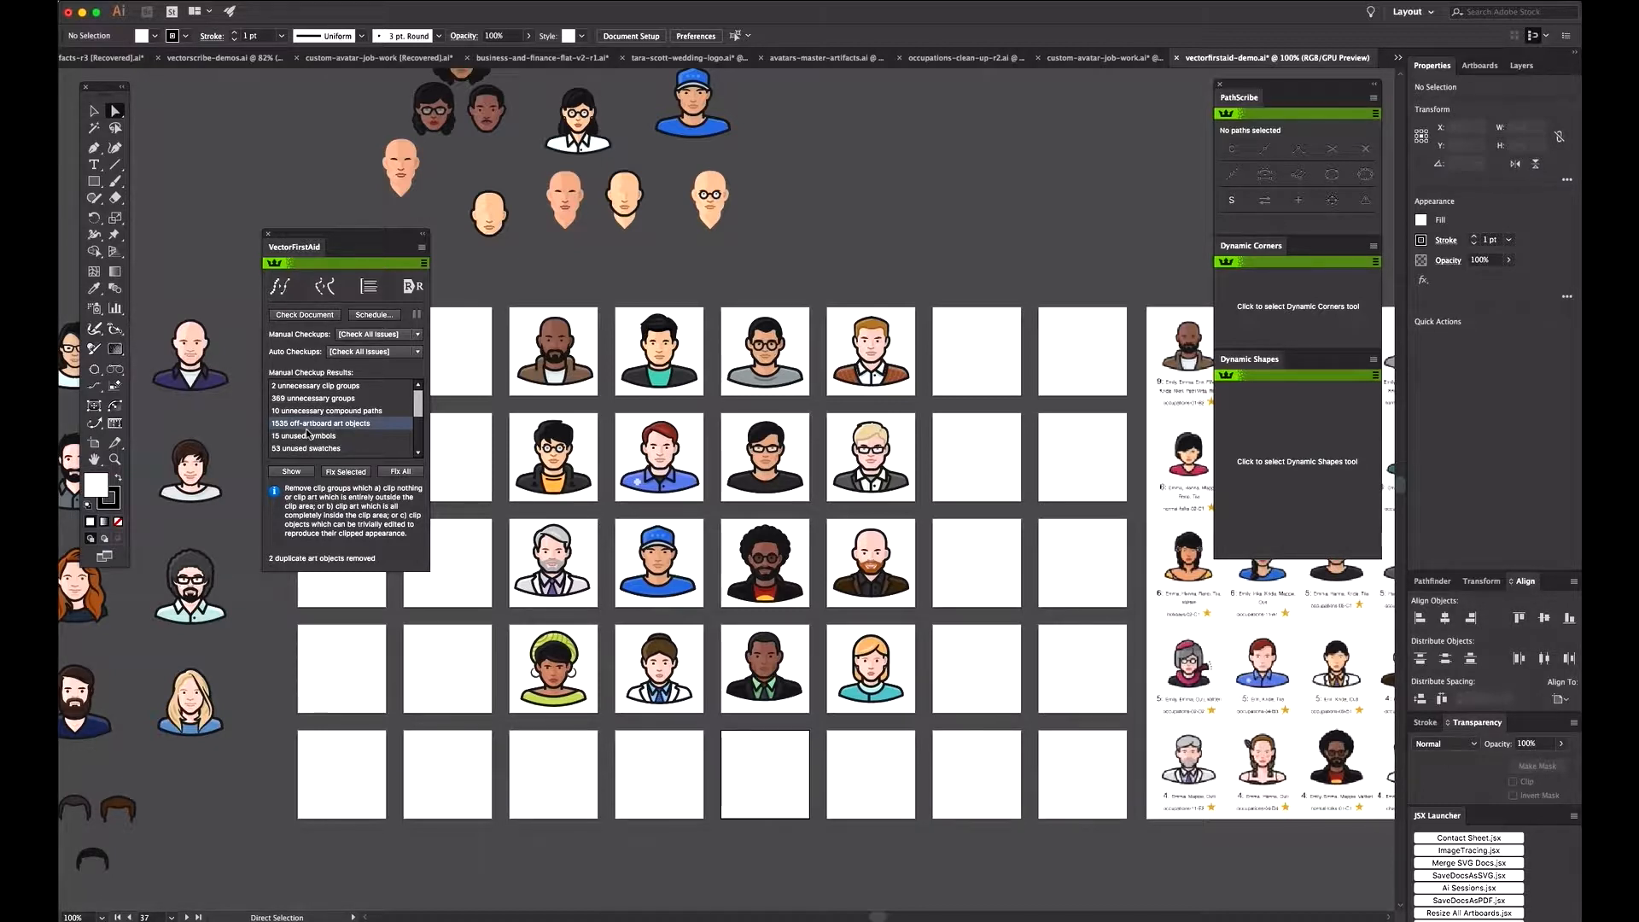
left_click(336, 473)
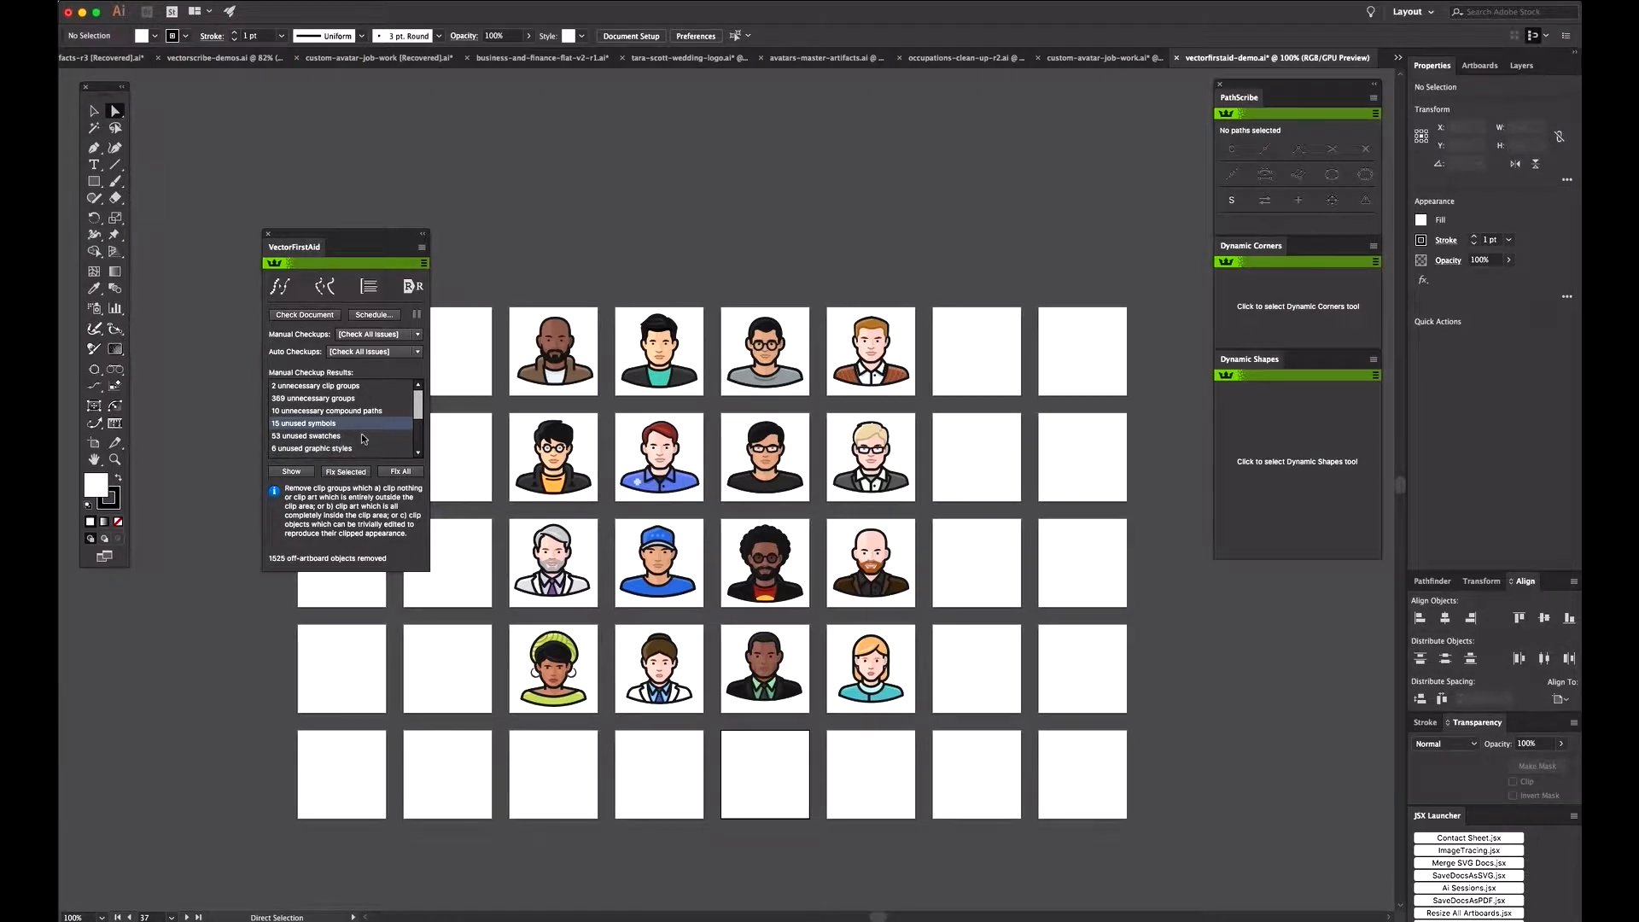
Step: Remove the unused artboards listed in the checkup results
scroll(364, 438, "down", 3)
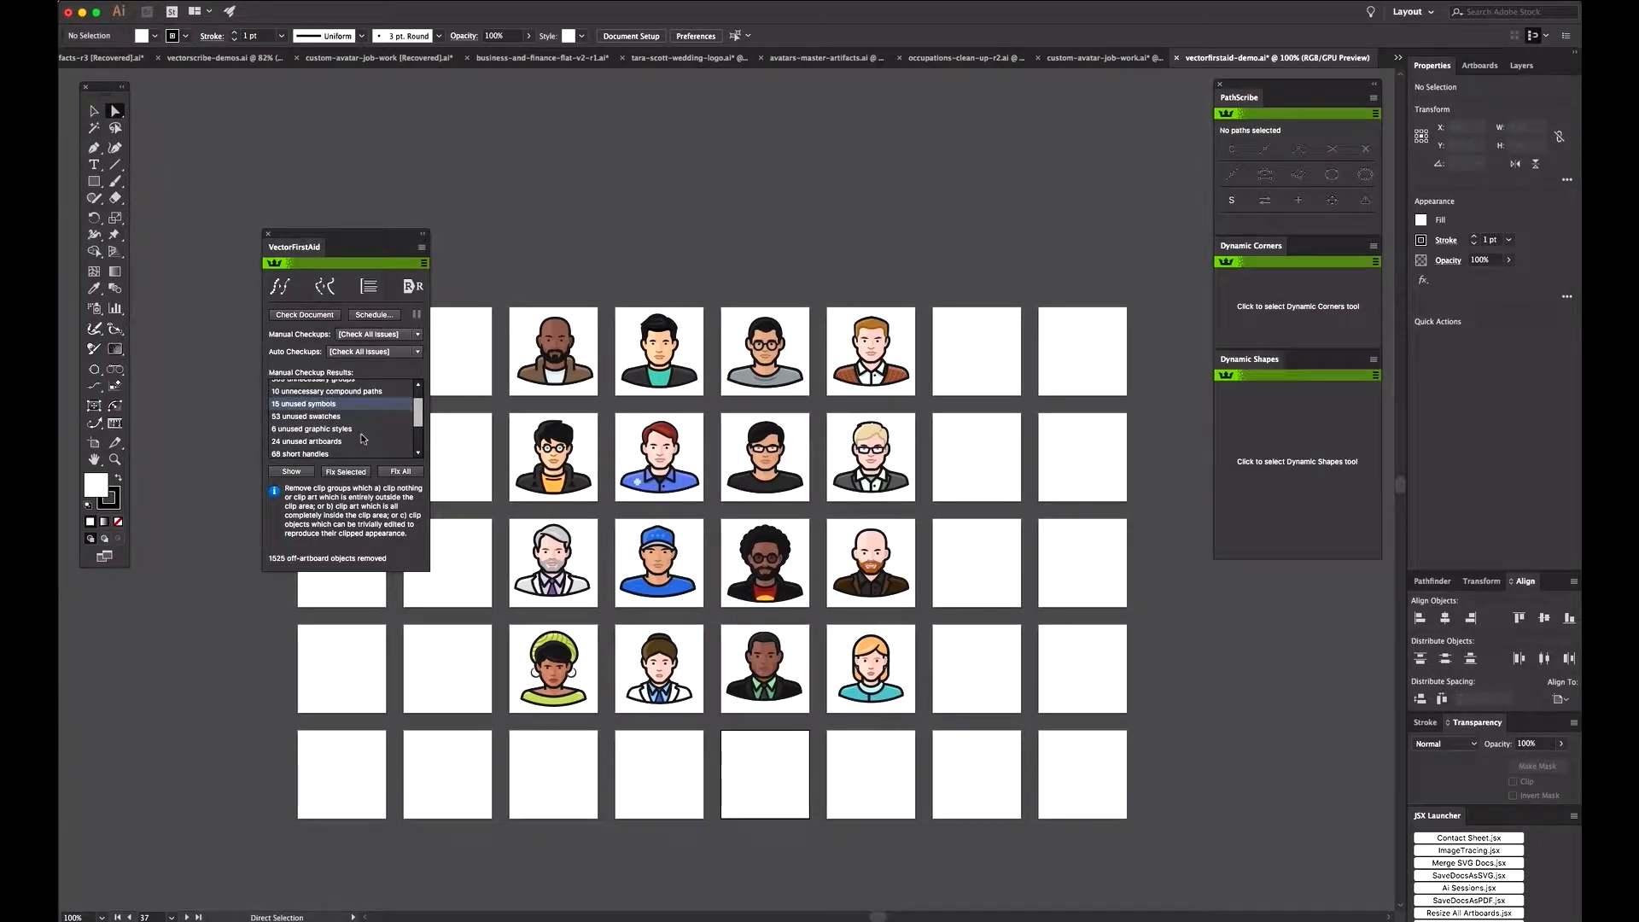
left_click(325, 425)
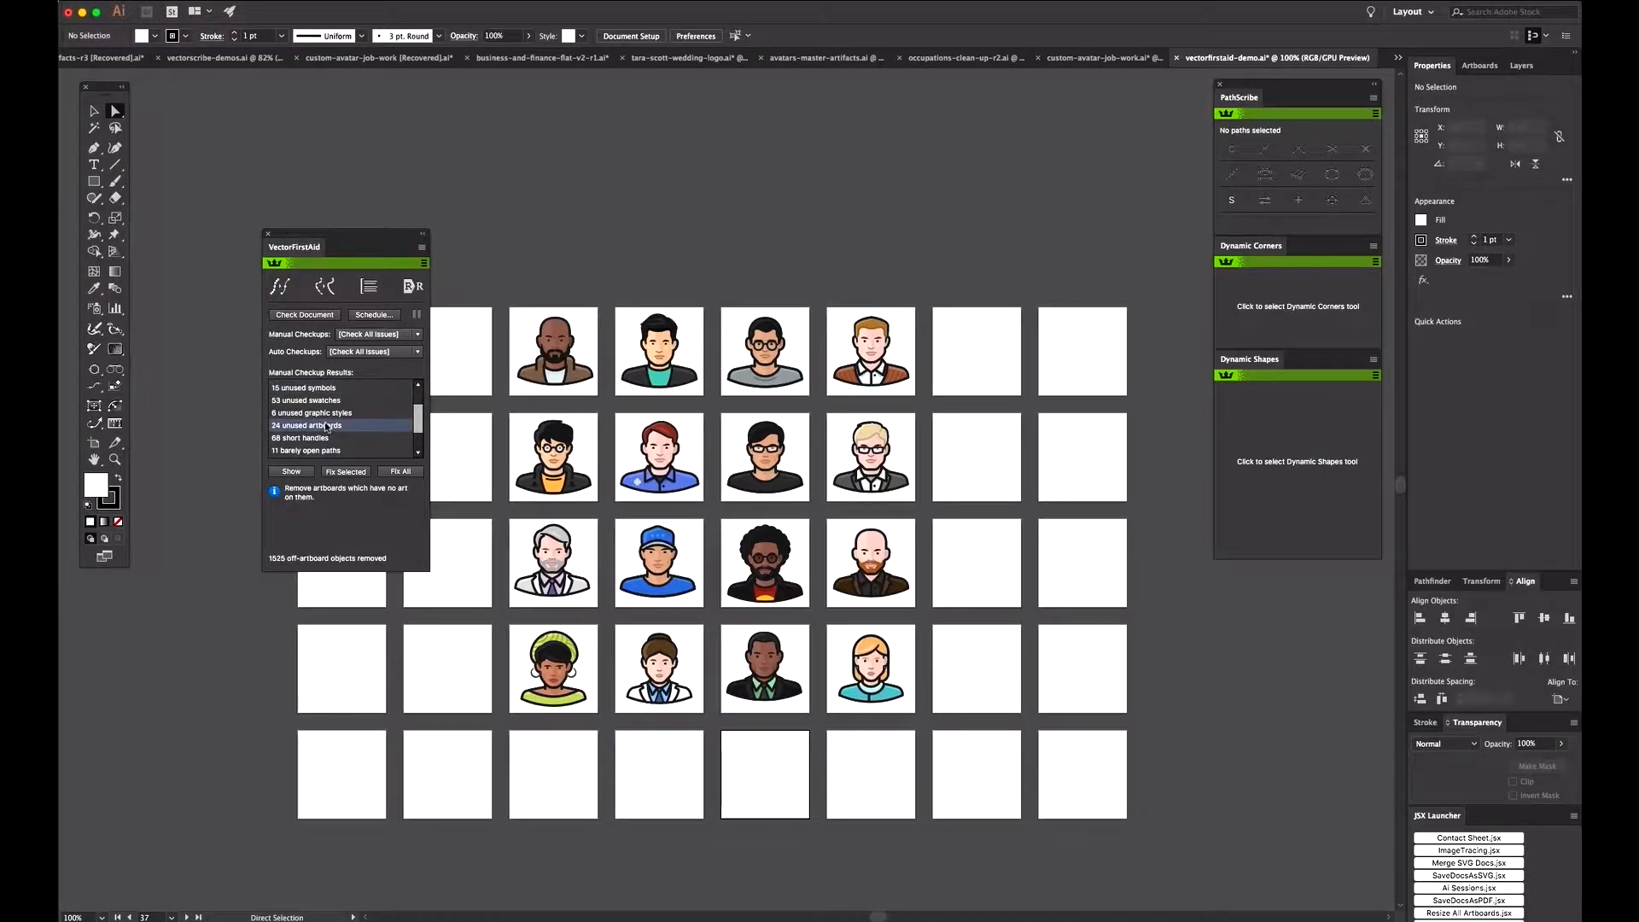
left_click(345, 472)
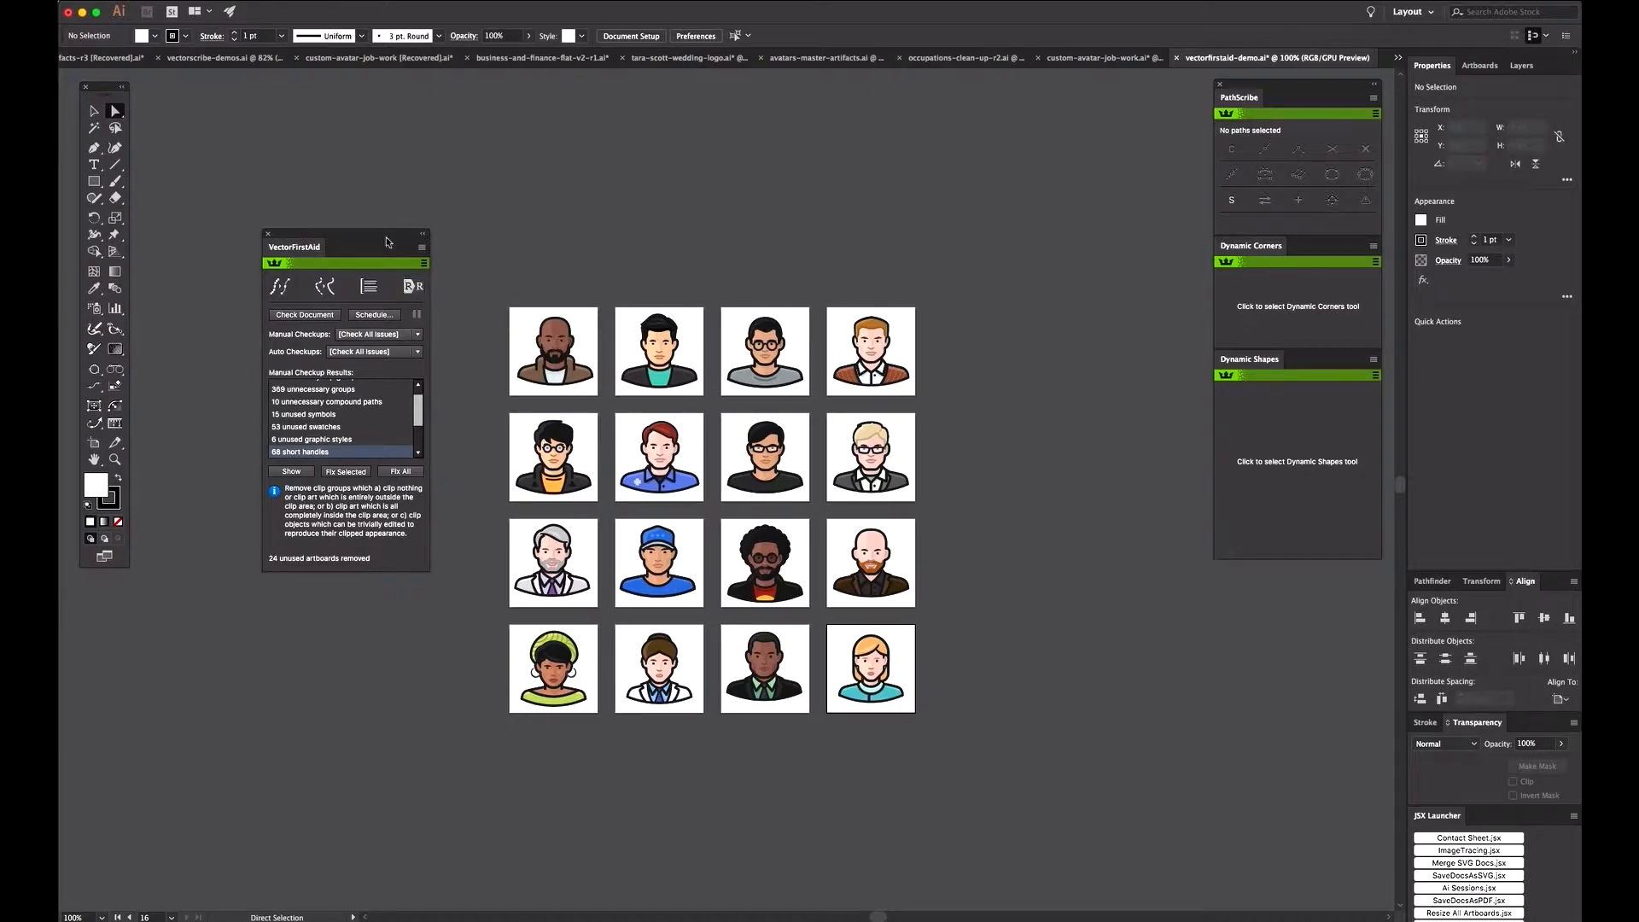
left_click_drag(386, 241, 385, 227)
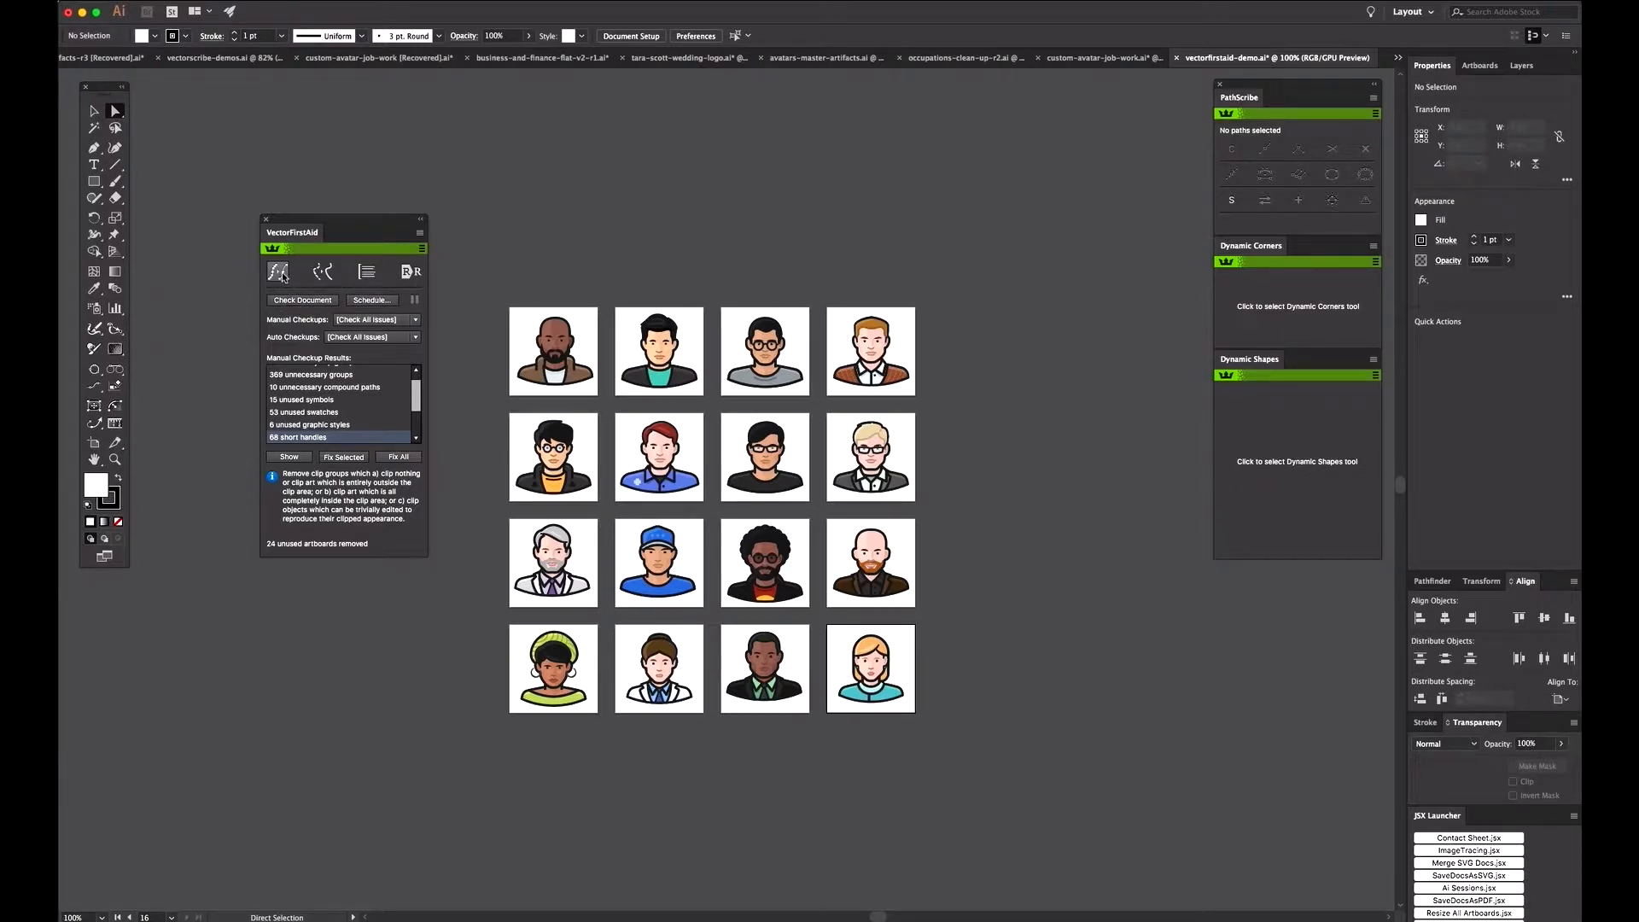
left_click(282, 276)
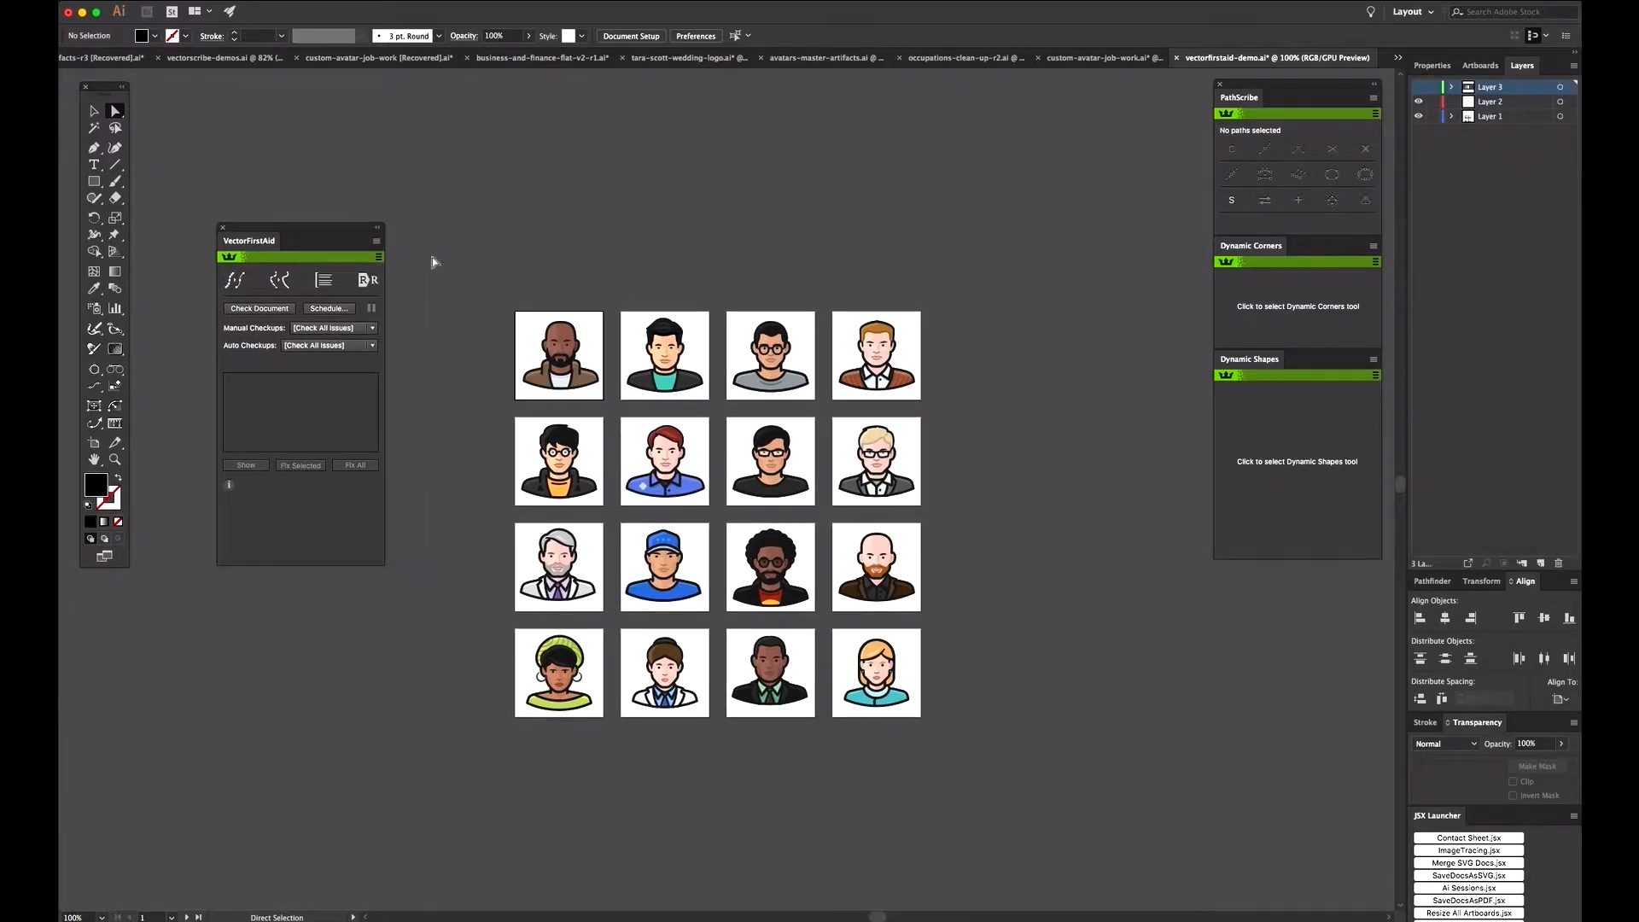
Step: Combine the three separate text lines above the artboards into one point text object, then test moving it and undo the move
left_click(325, 286)
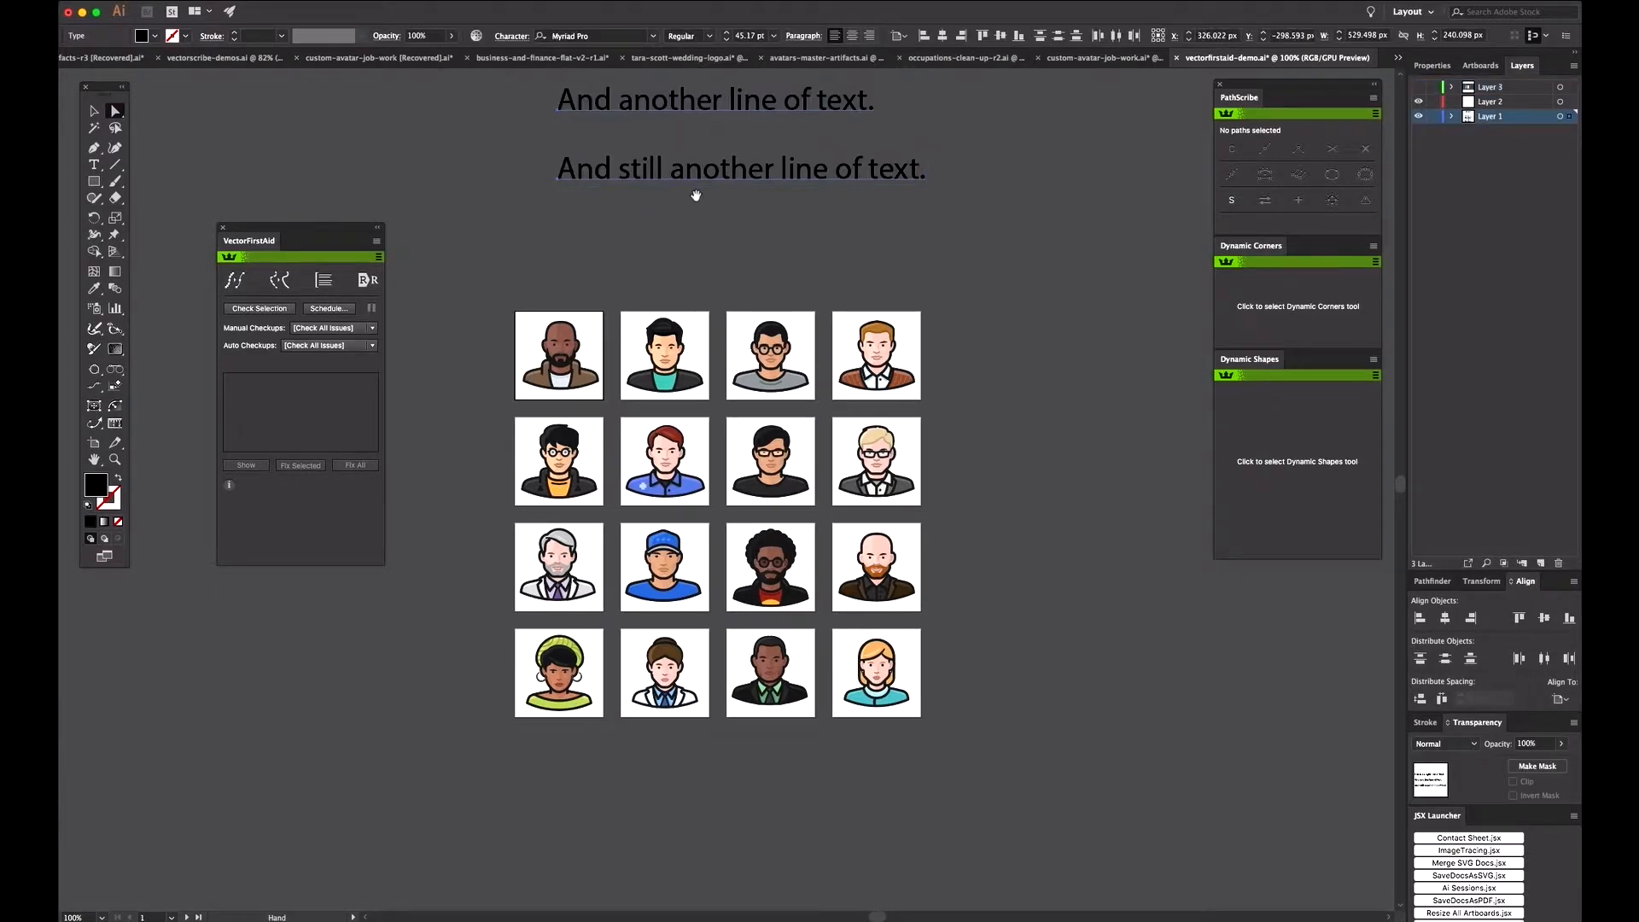
left_click_drag(694, 191, 672, 342)
left_click(520, 182)
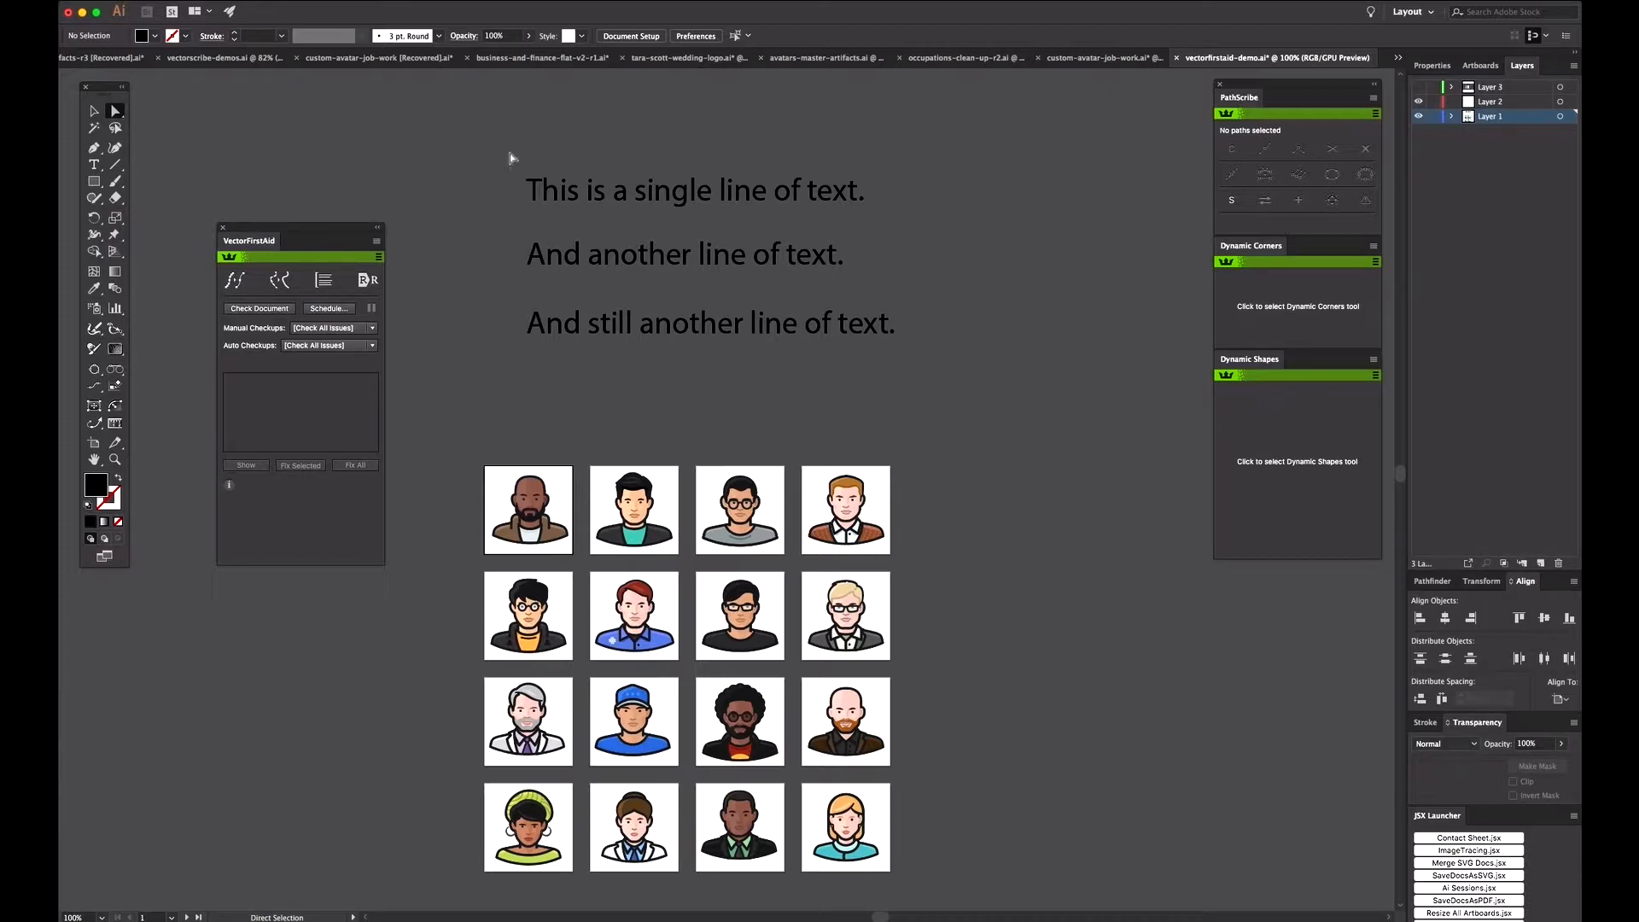
left_click_drag(541, 168, 943, 352)
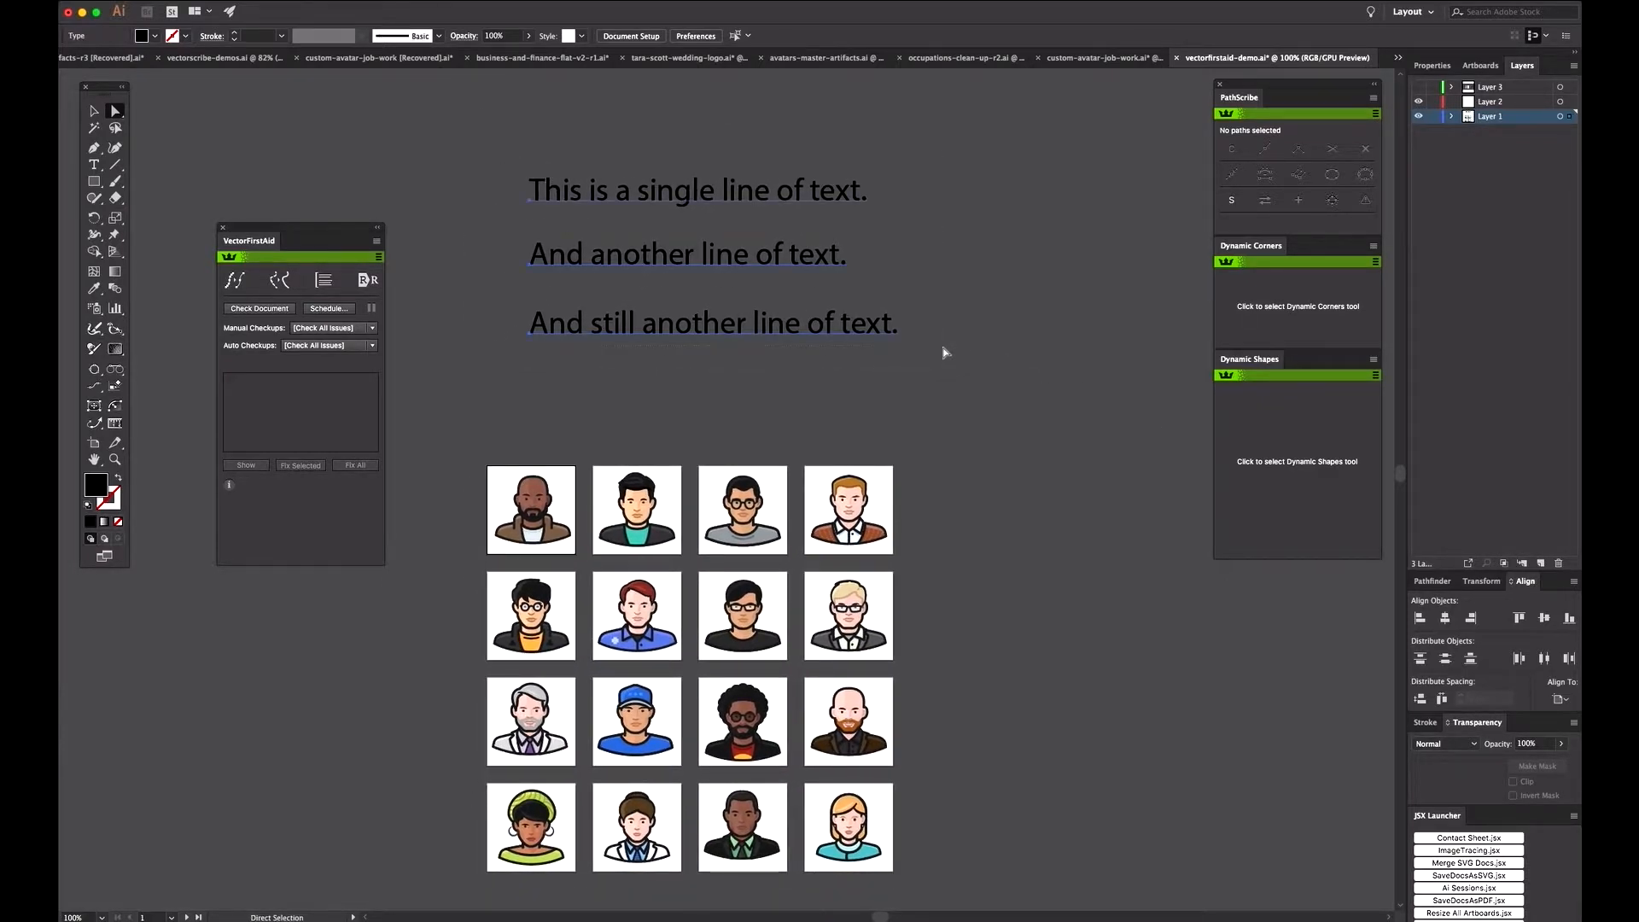
left_click(335, 284)
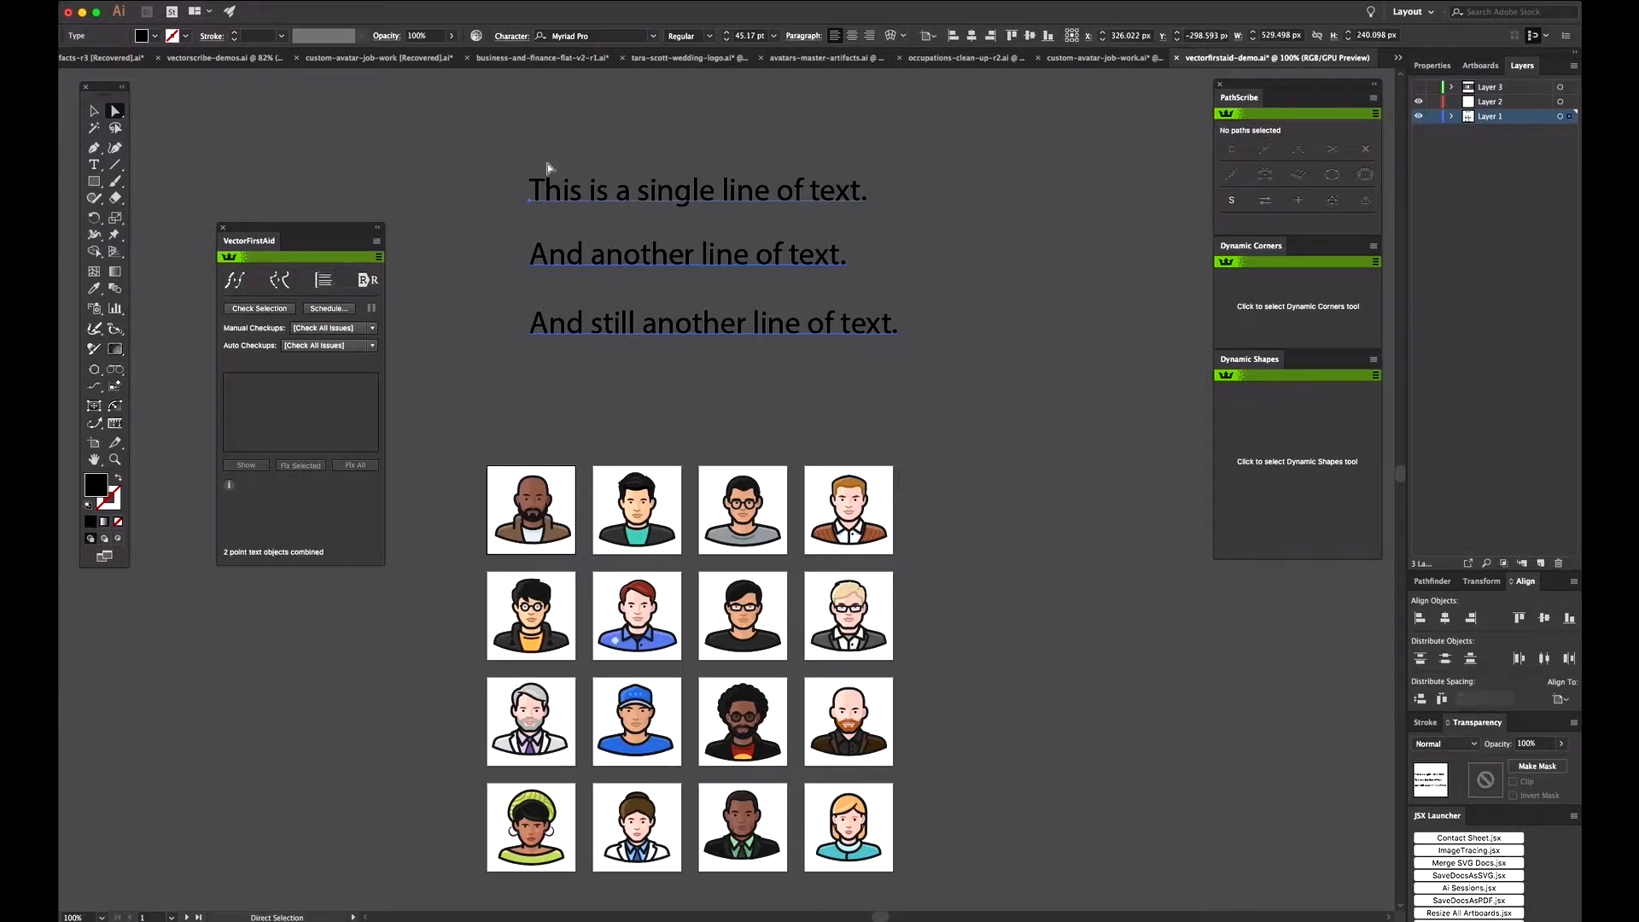
left_click_drag(674, 206, 638, 175)
key("super+z")
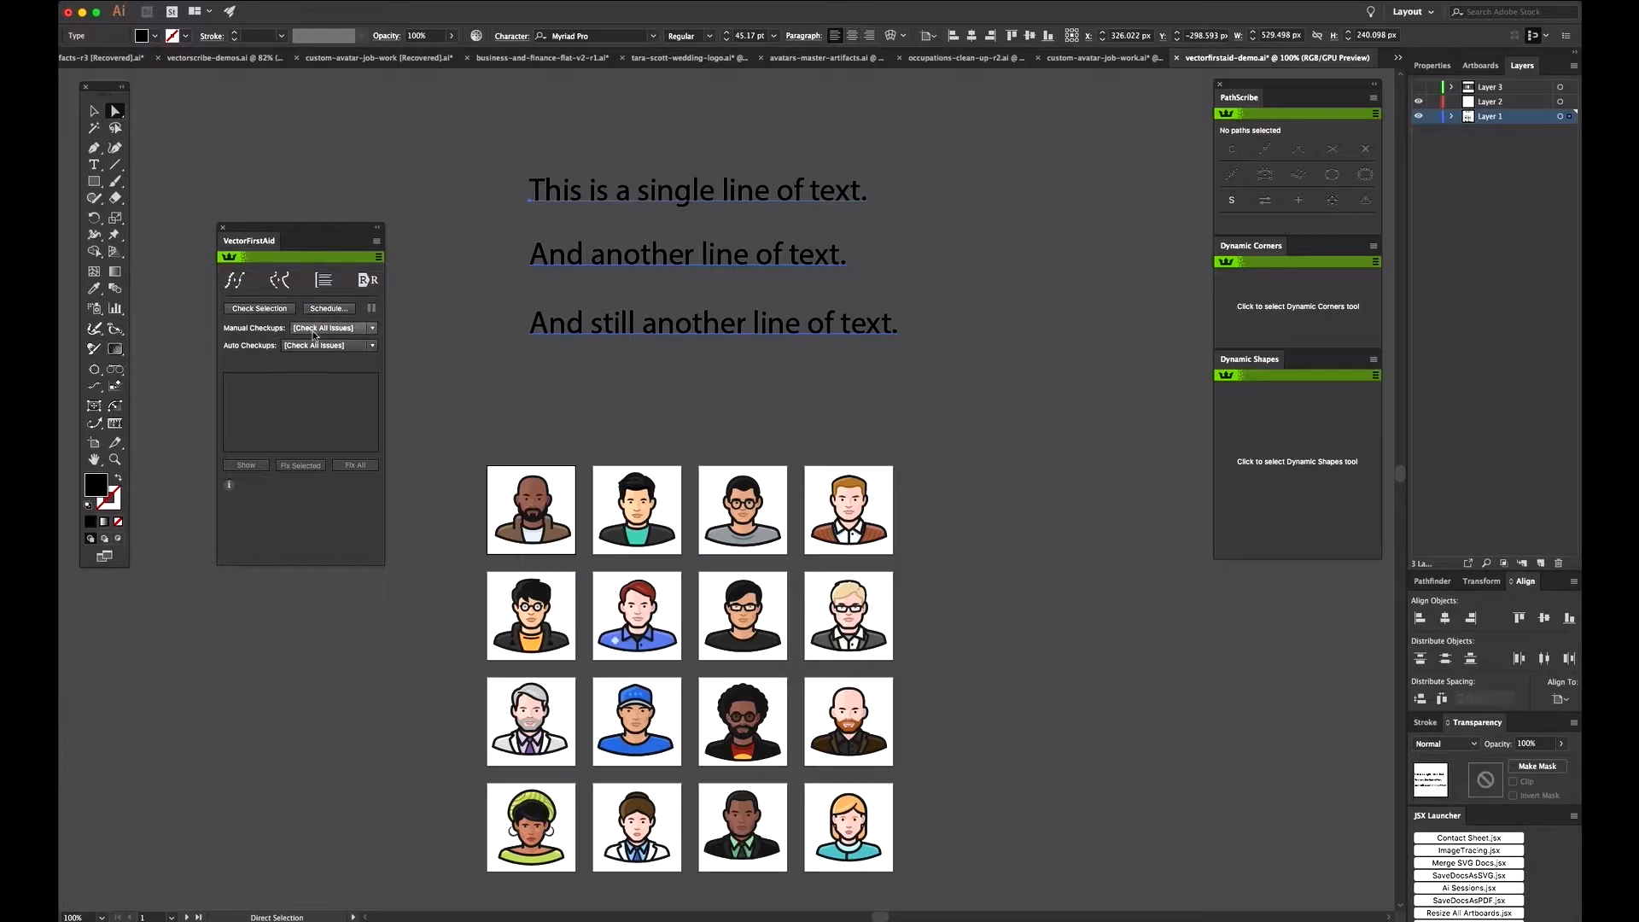
Step: Deselect the text and examine the VectorFirstAid AutoCheckup Schedule options, leaving them without applying changes
left_click(425, 215)
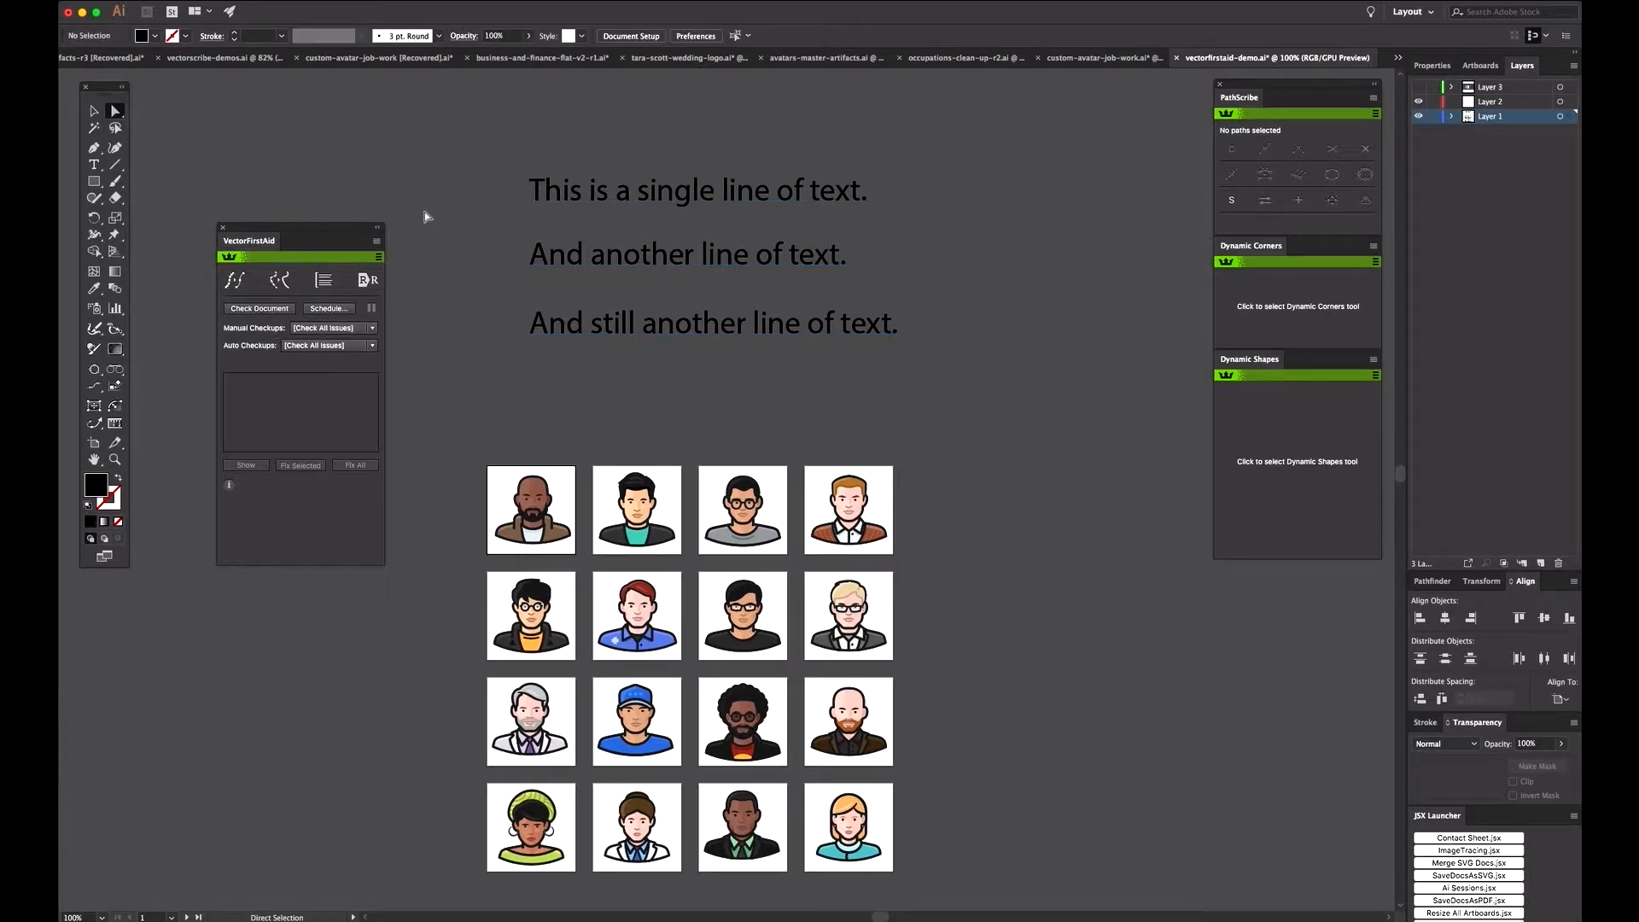
left_click(323, 313)
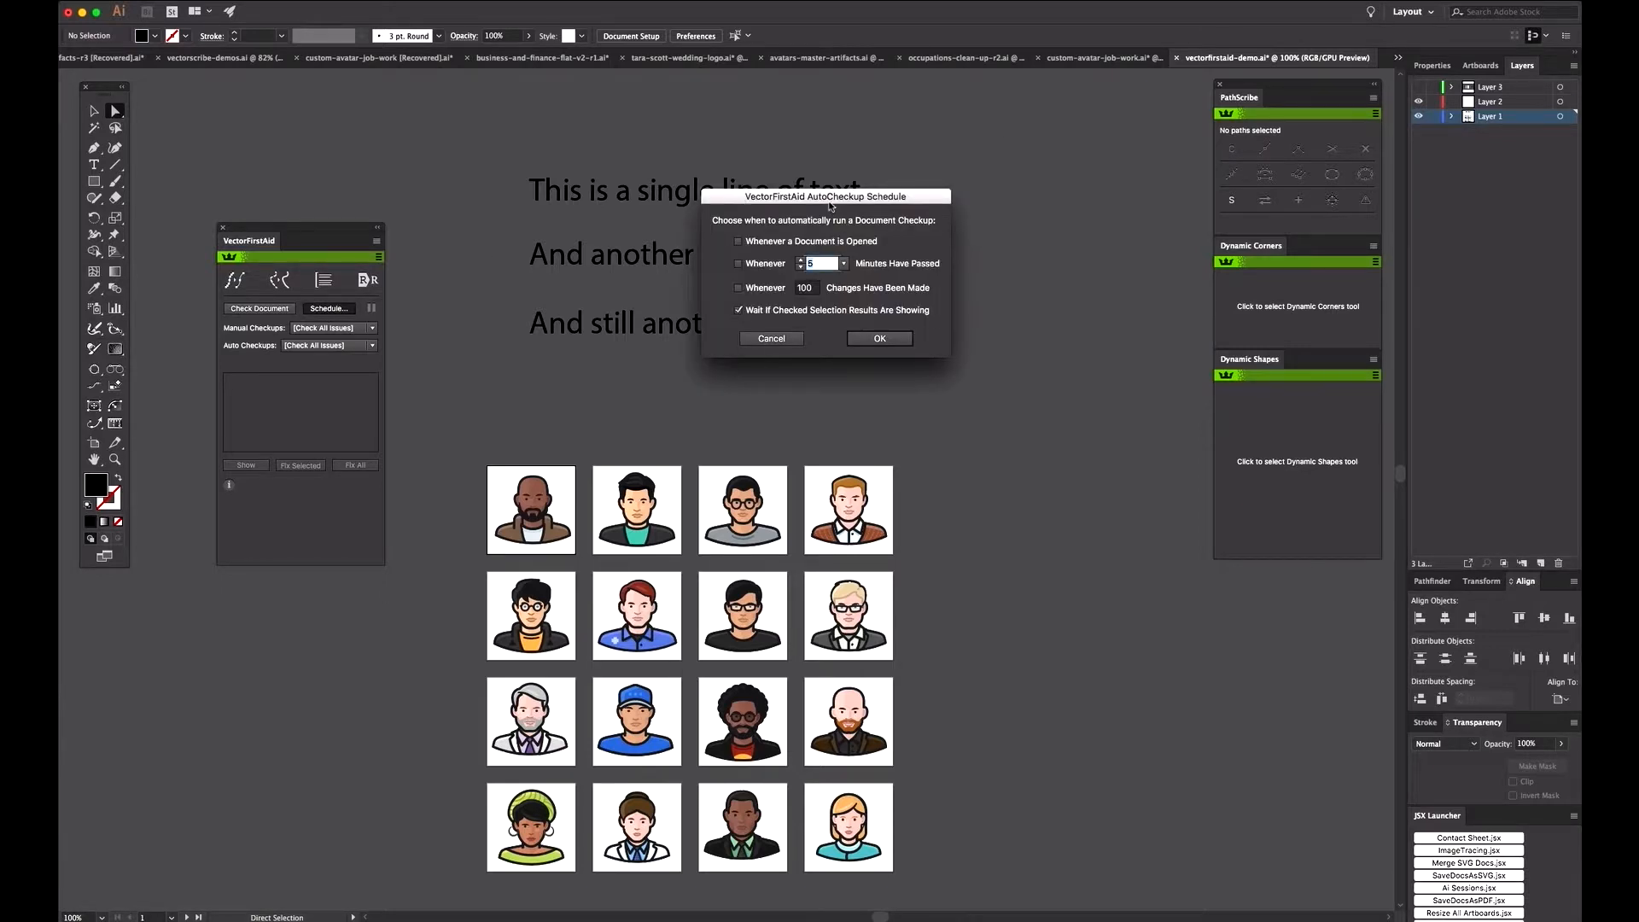
left_click_drag(832, 204, 601, 246)
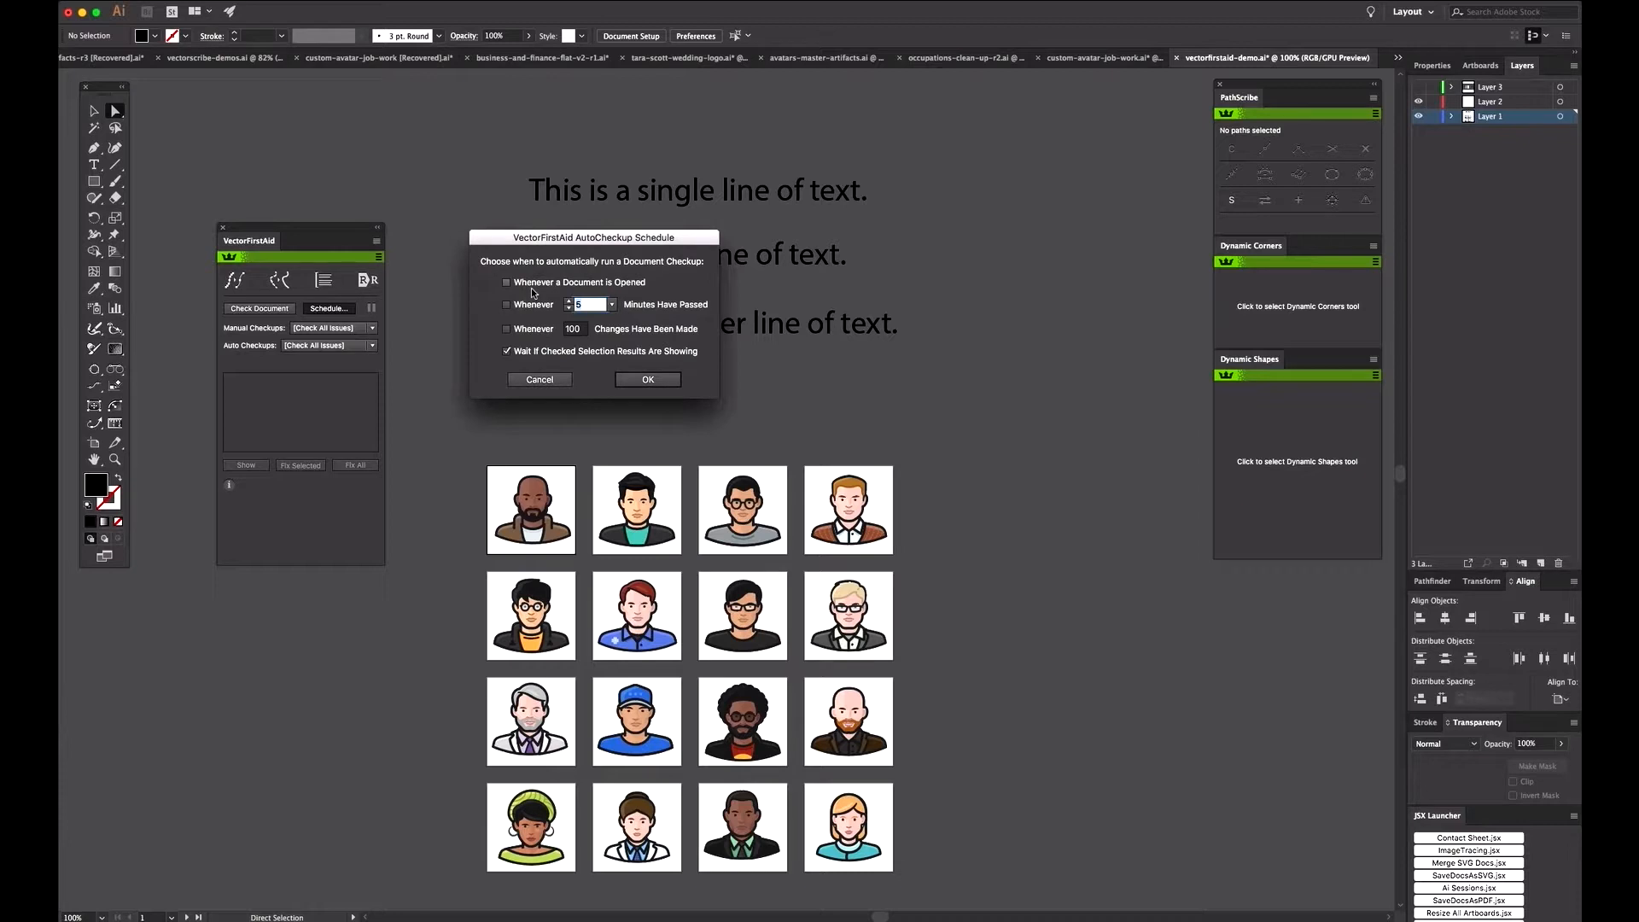
left_click_drag(536, 244, 512, 231)
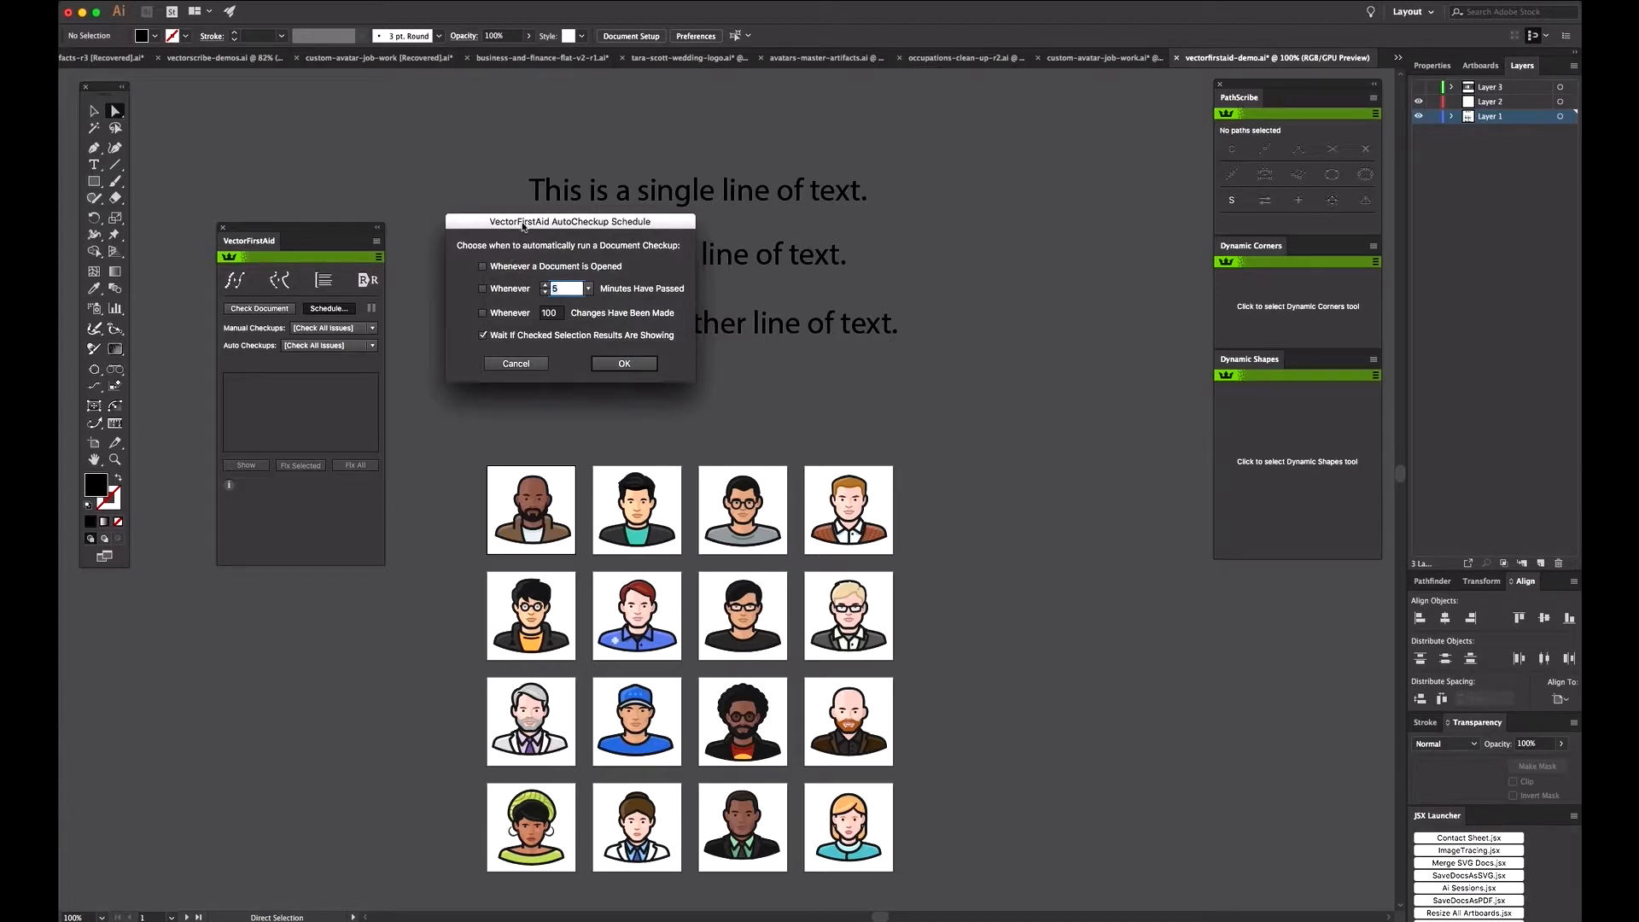
left_click_drag(523, 226, 520, 257)
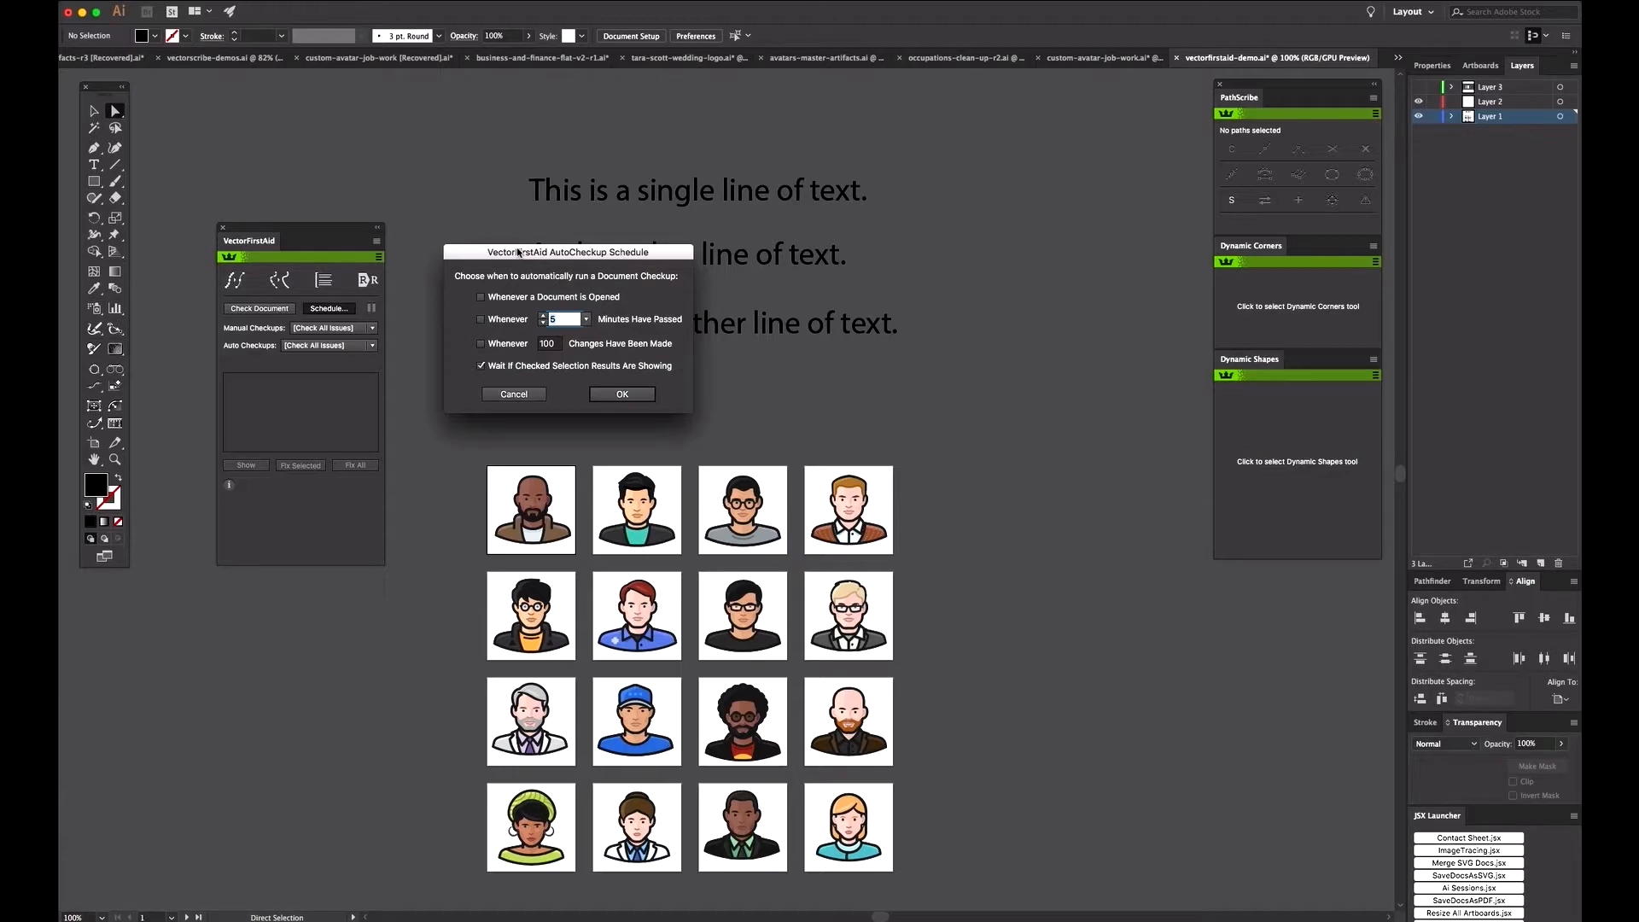
left_click(507, 395)
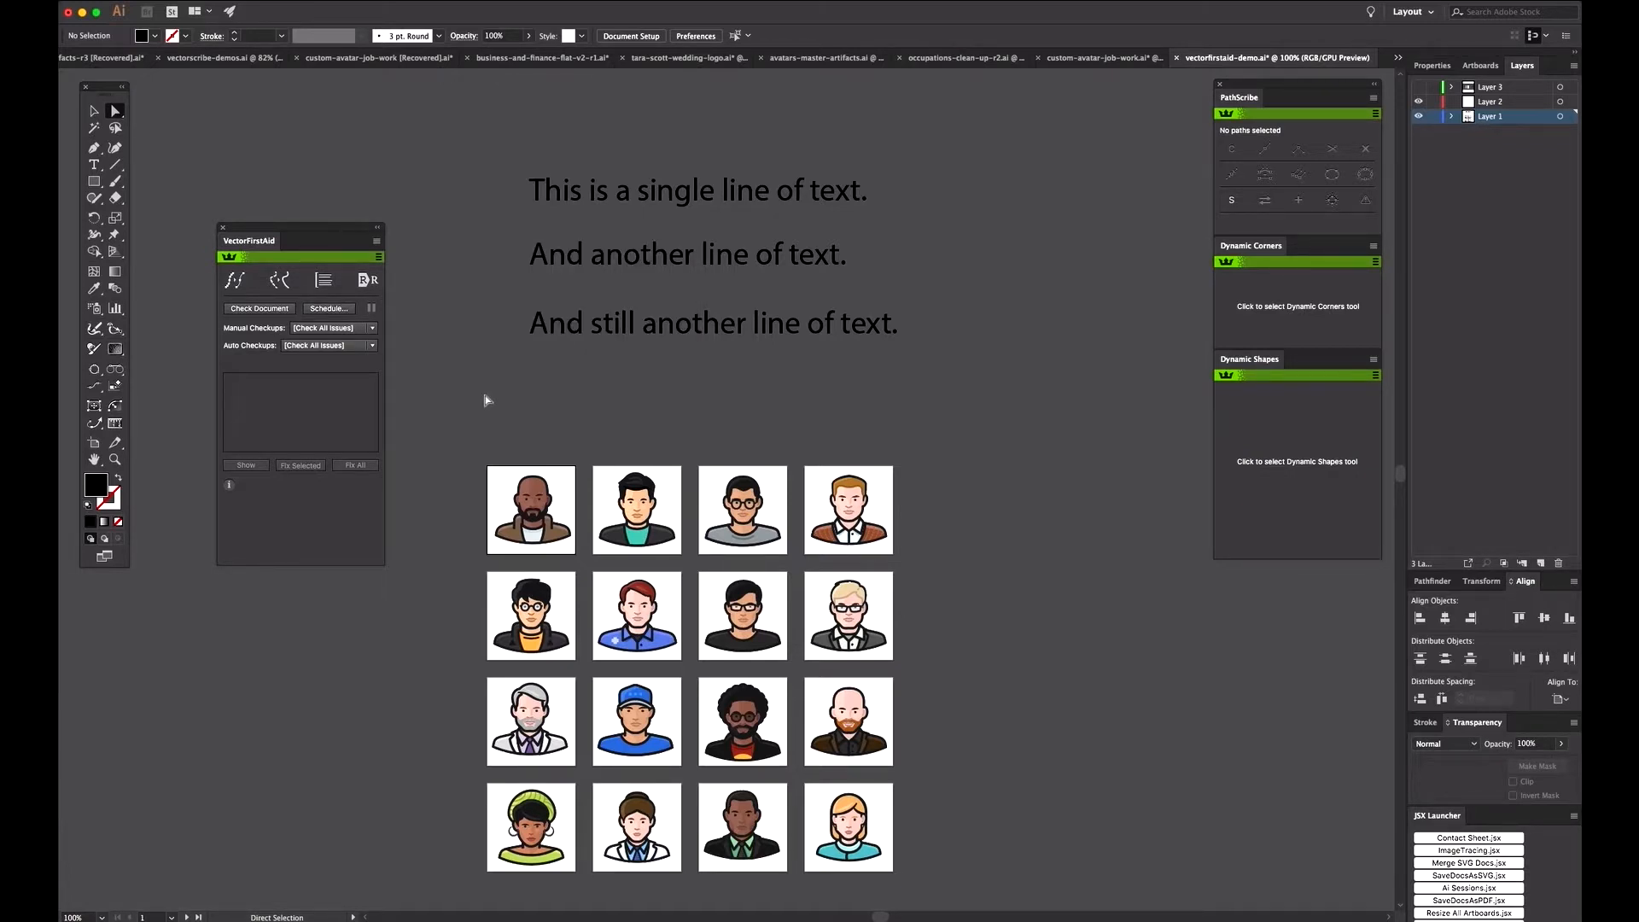
Step: Open the profile configuration for manual checkups and add the Remove Stray Points operation to a new profile
left_click(372, 329)
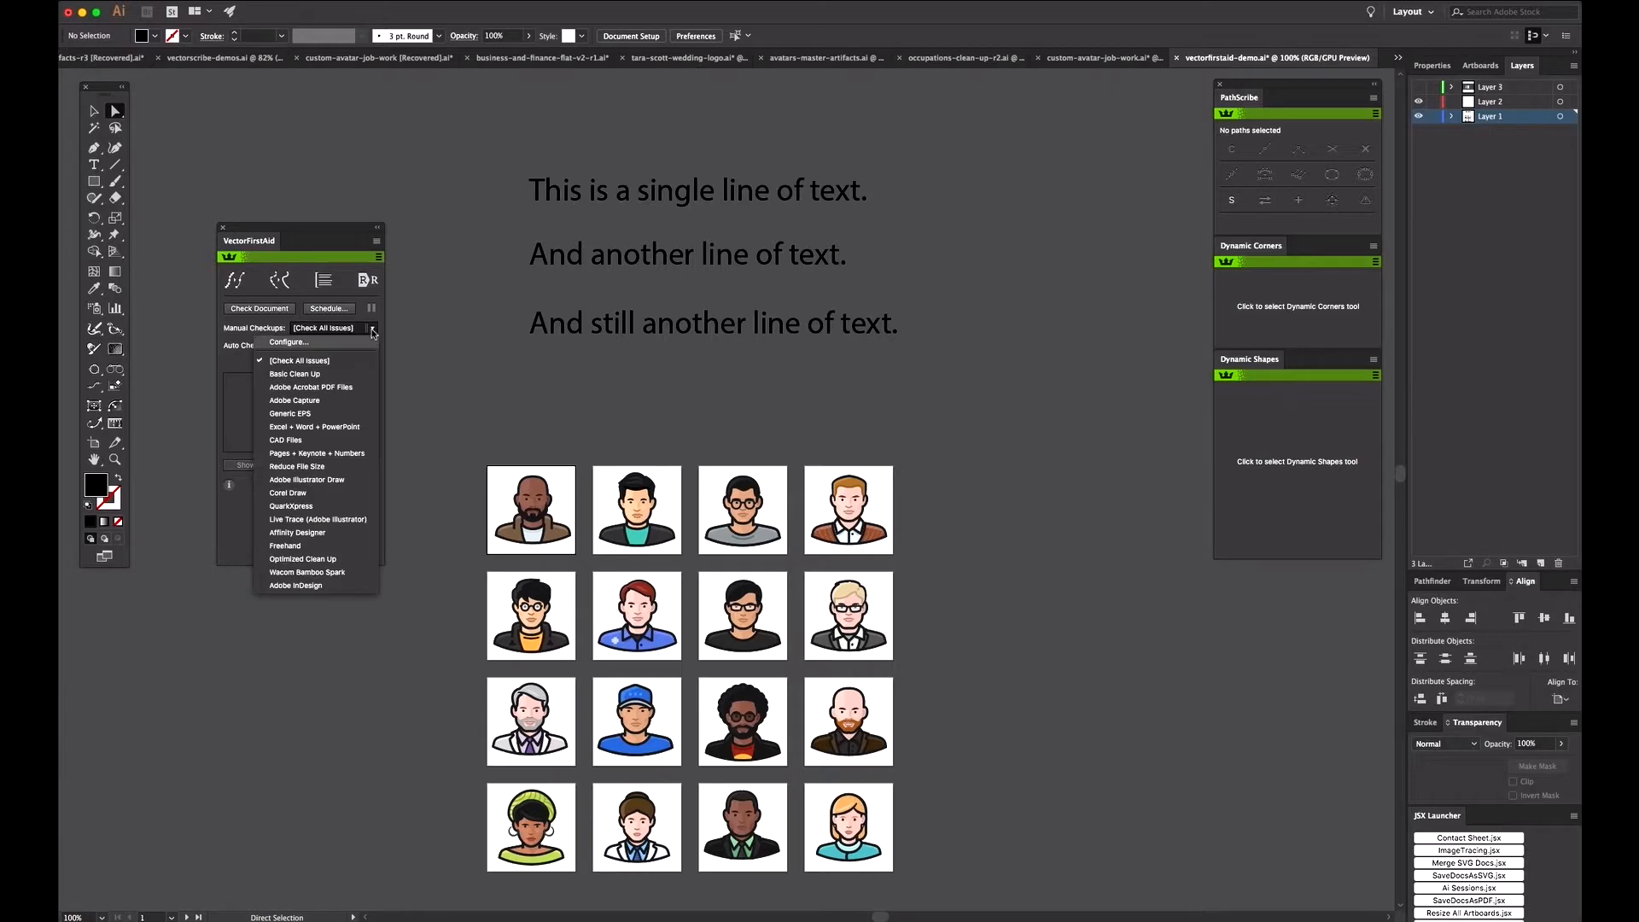
left_click(305, 342)
left_click_drag(675, 150, 570, 143)
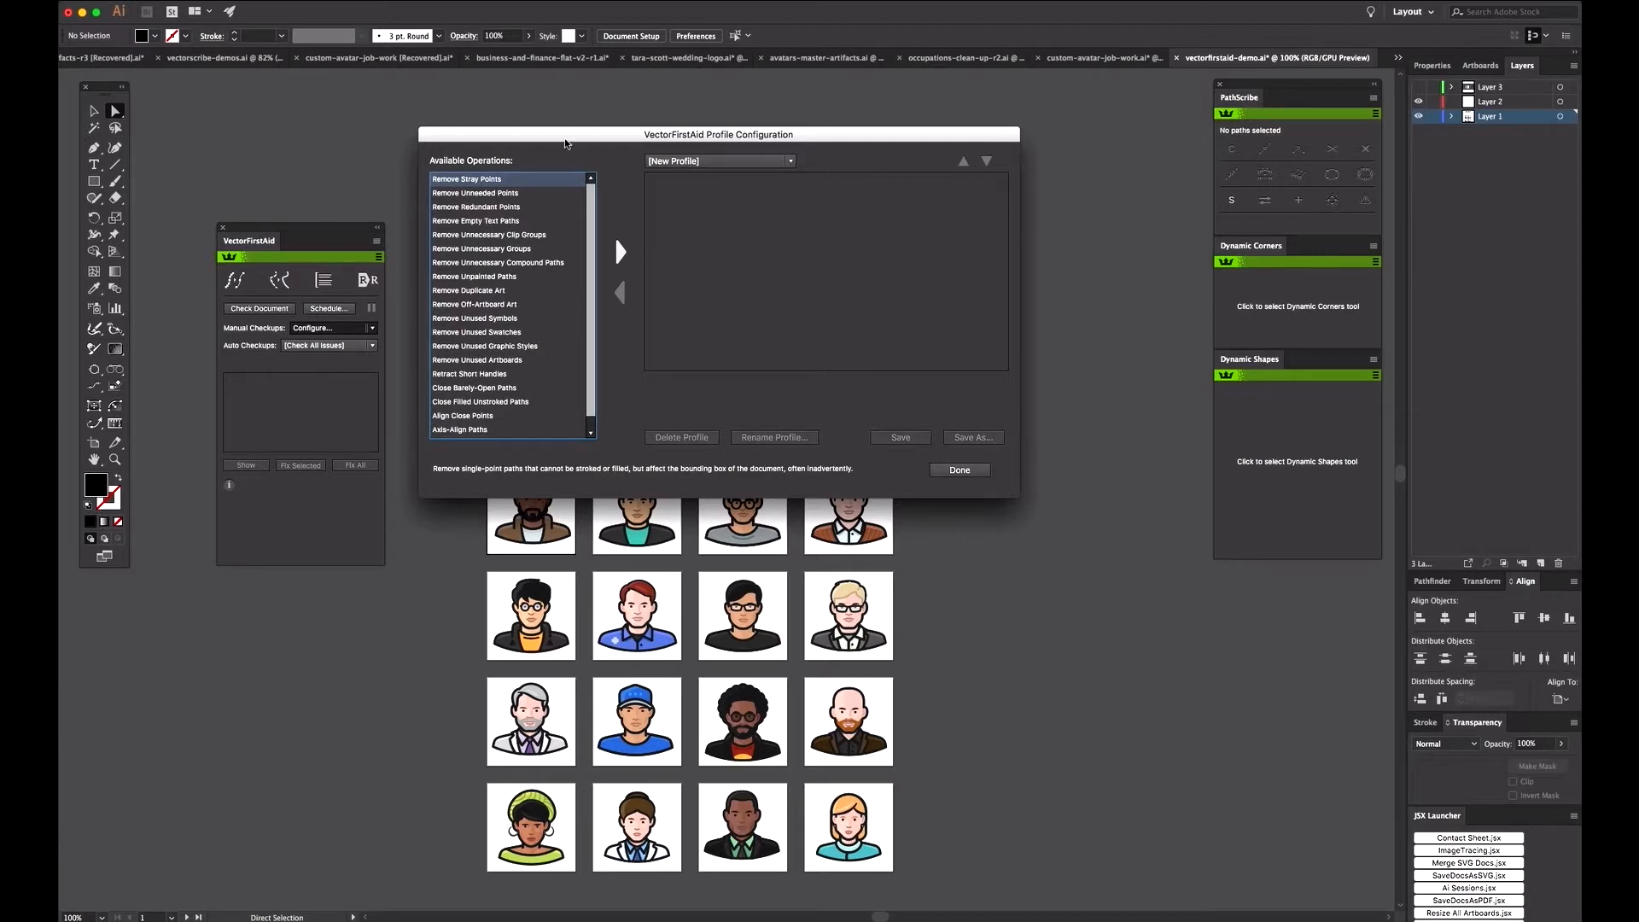
left_click_drag(565, 144, 559, 153)
left_click(502, 202)
left_click(517, 192)
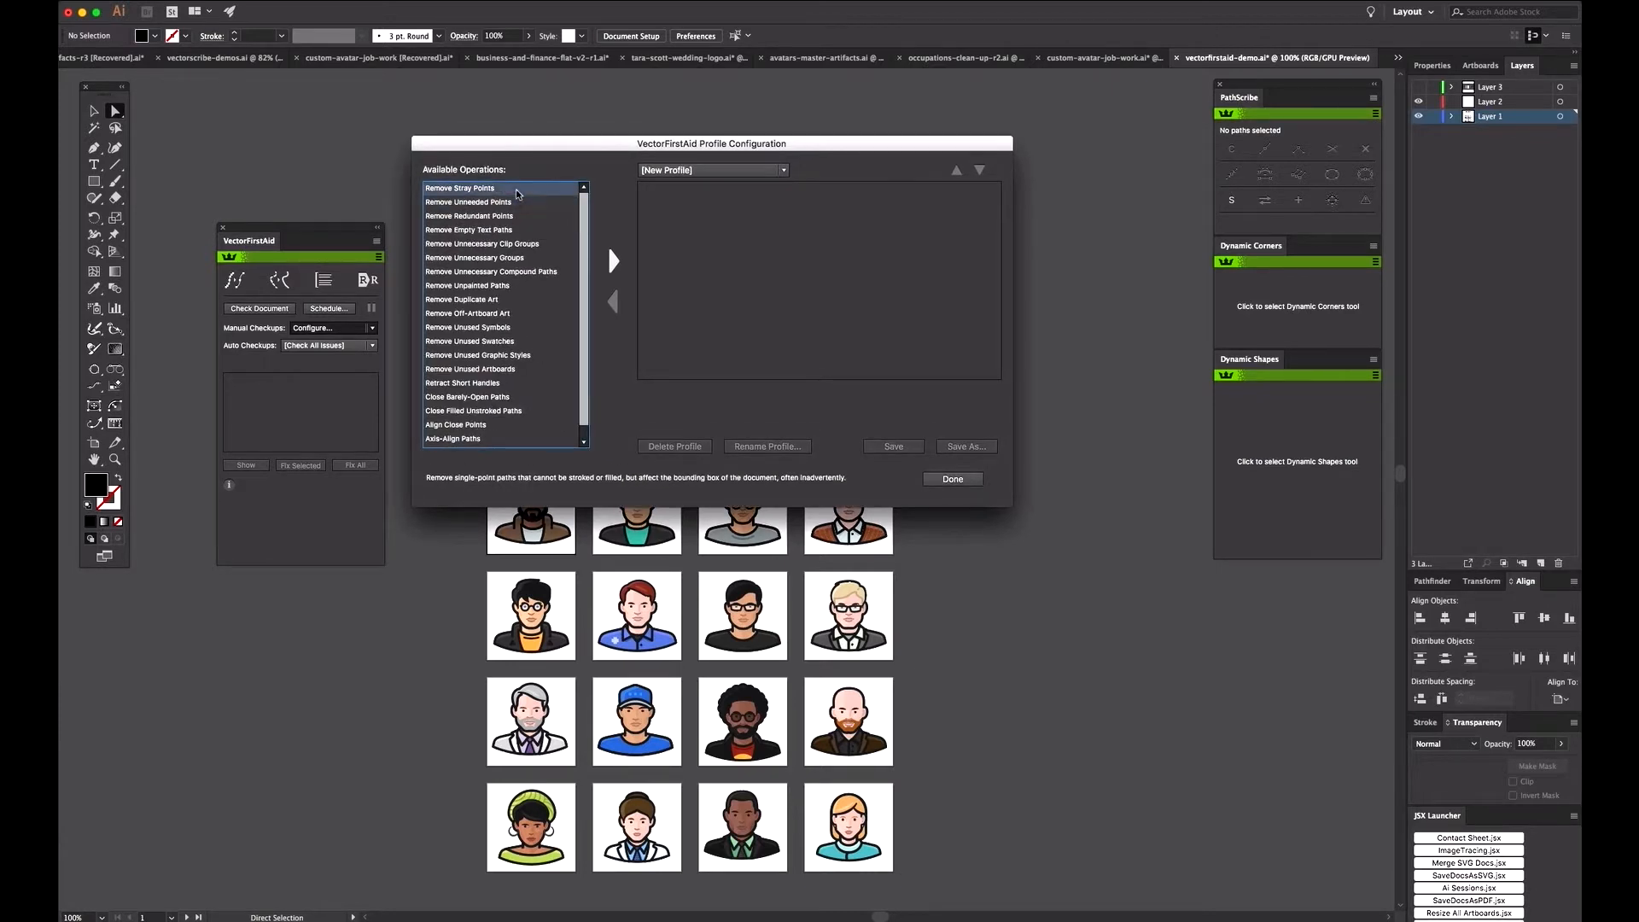
left_click(613, 260)
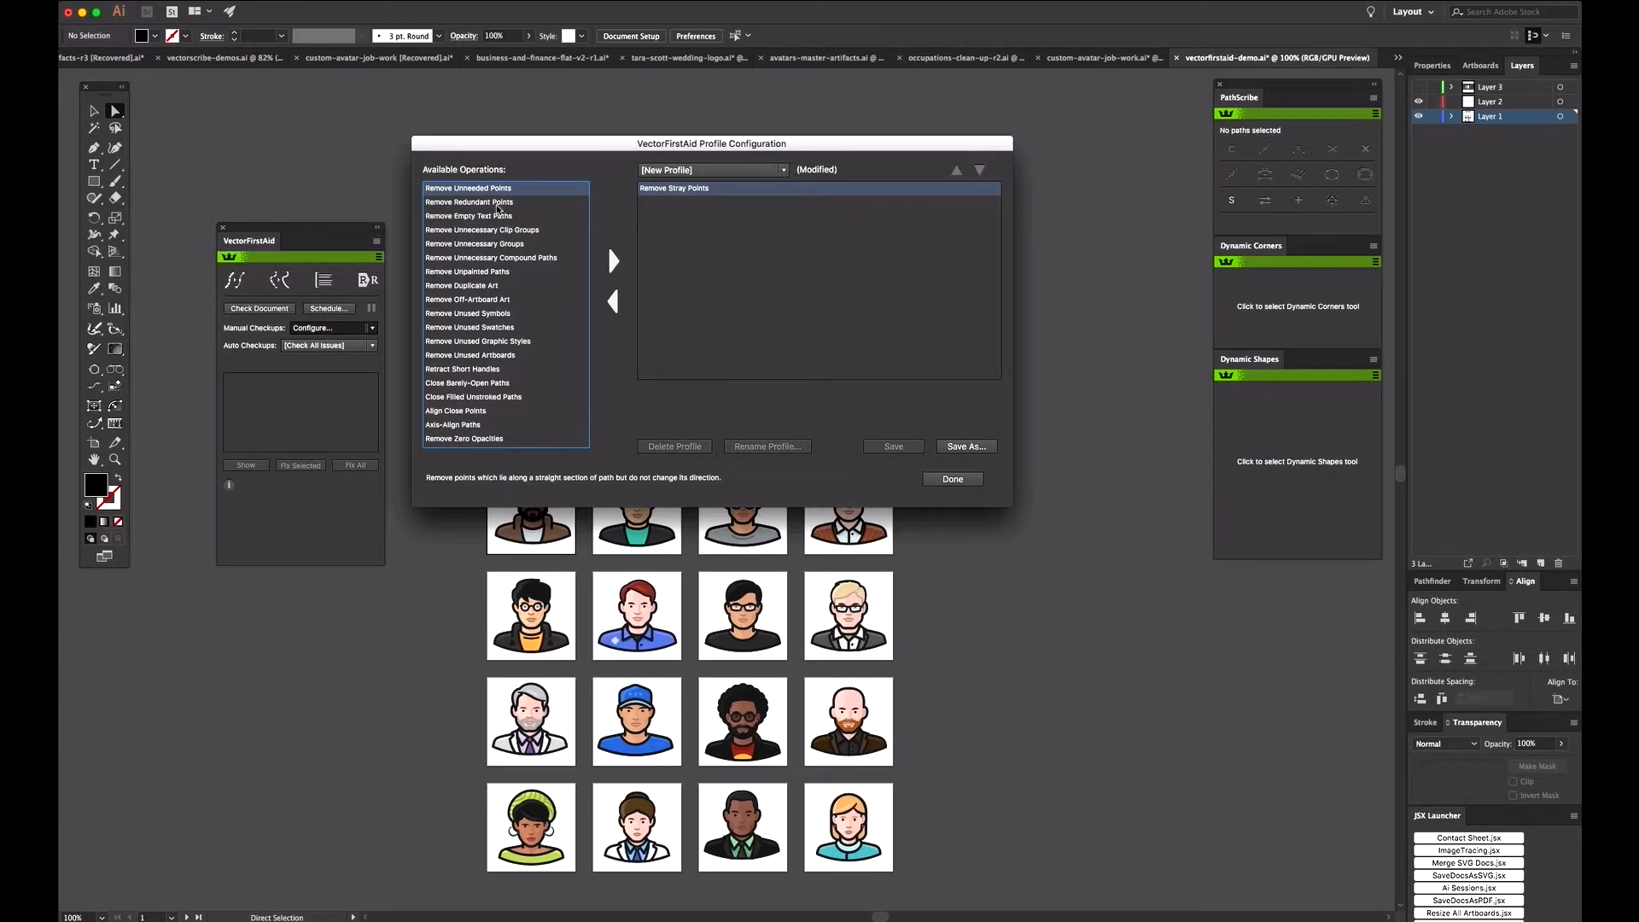
Step: Add Remove Duplicate Art, Remove Unused Symbols, Remove Unused Artboards and Remove Zero Opacities to the new profile
left_click(497, 289)
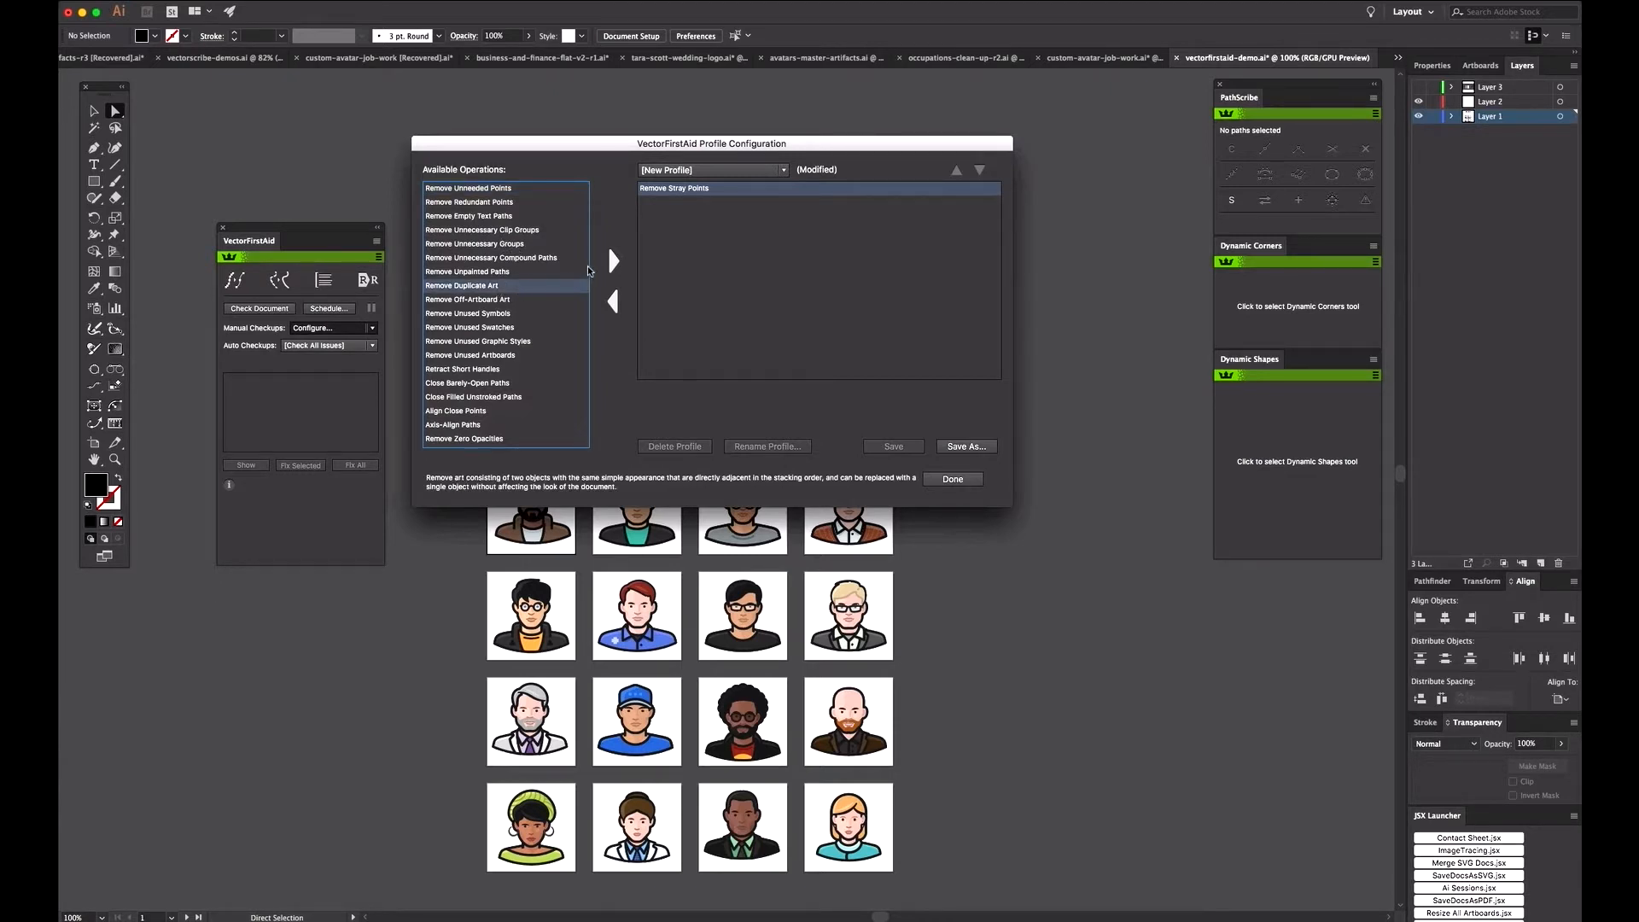
left_click(614, 261)
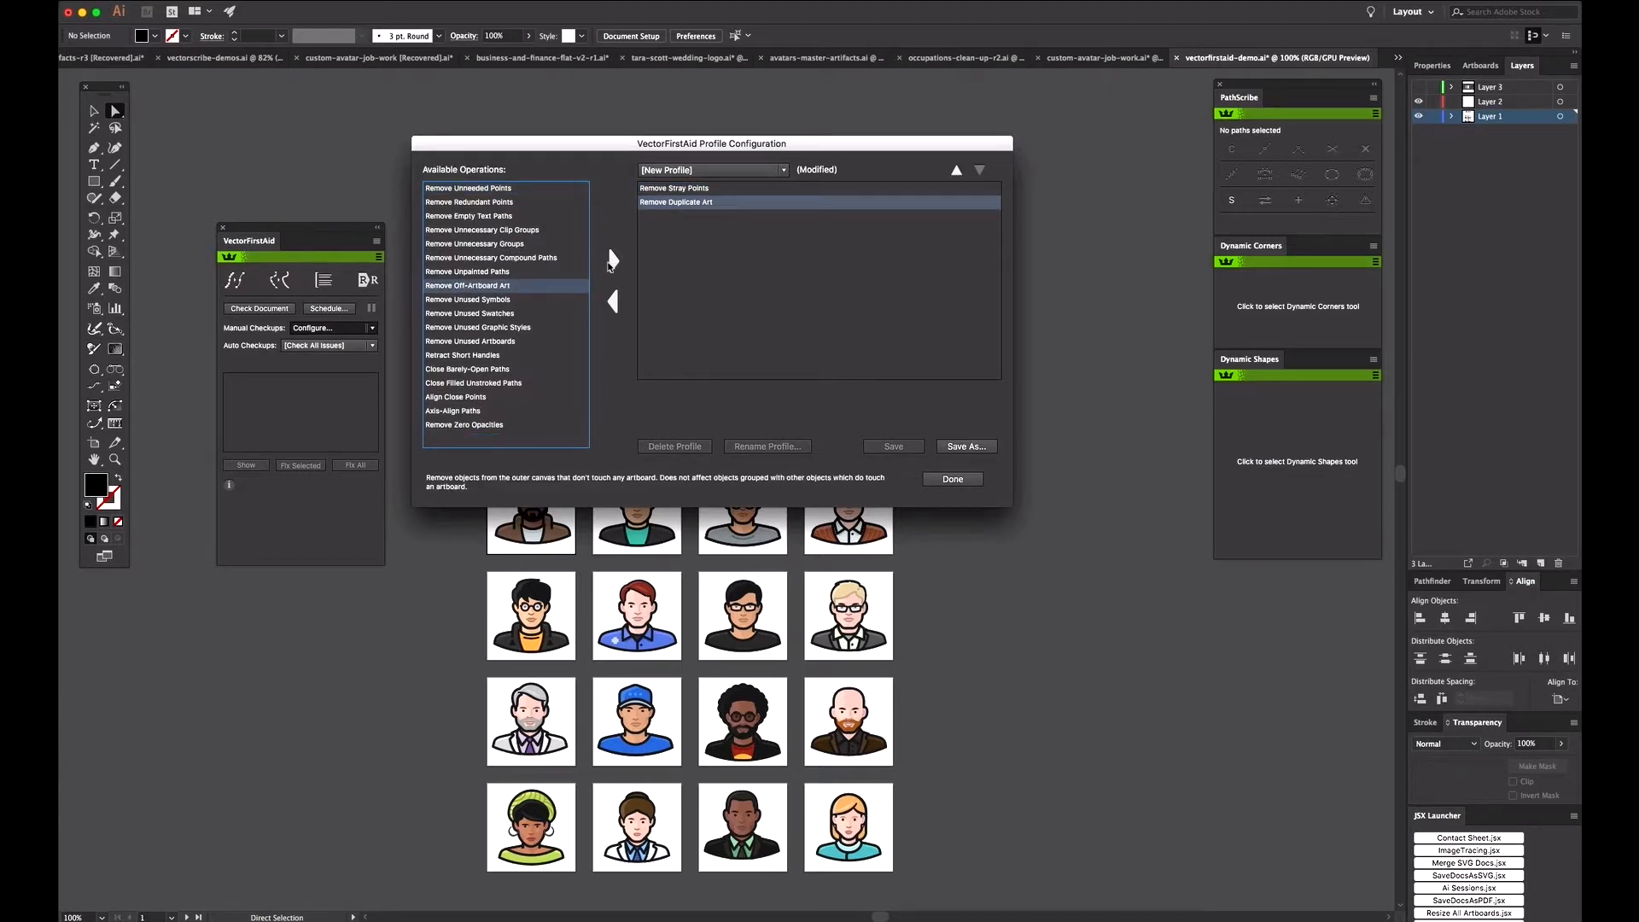
left_click(494, 300)
left_click(614, 261)
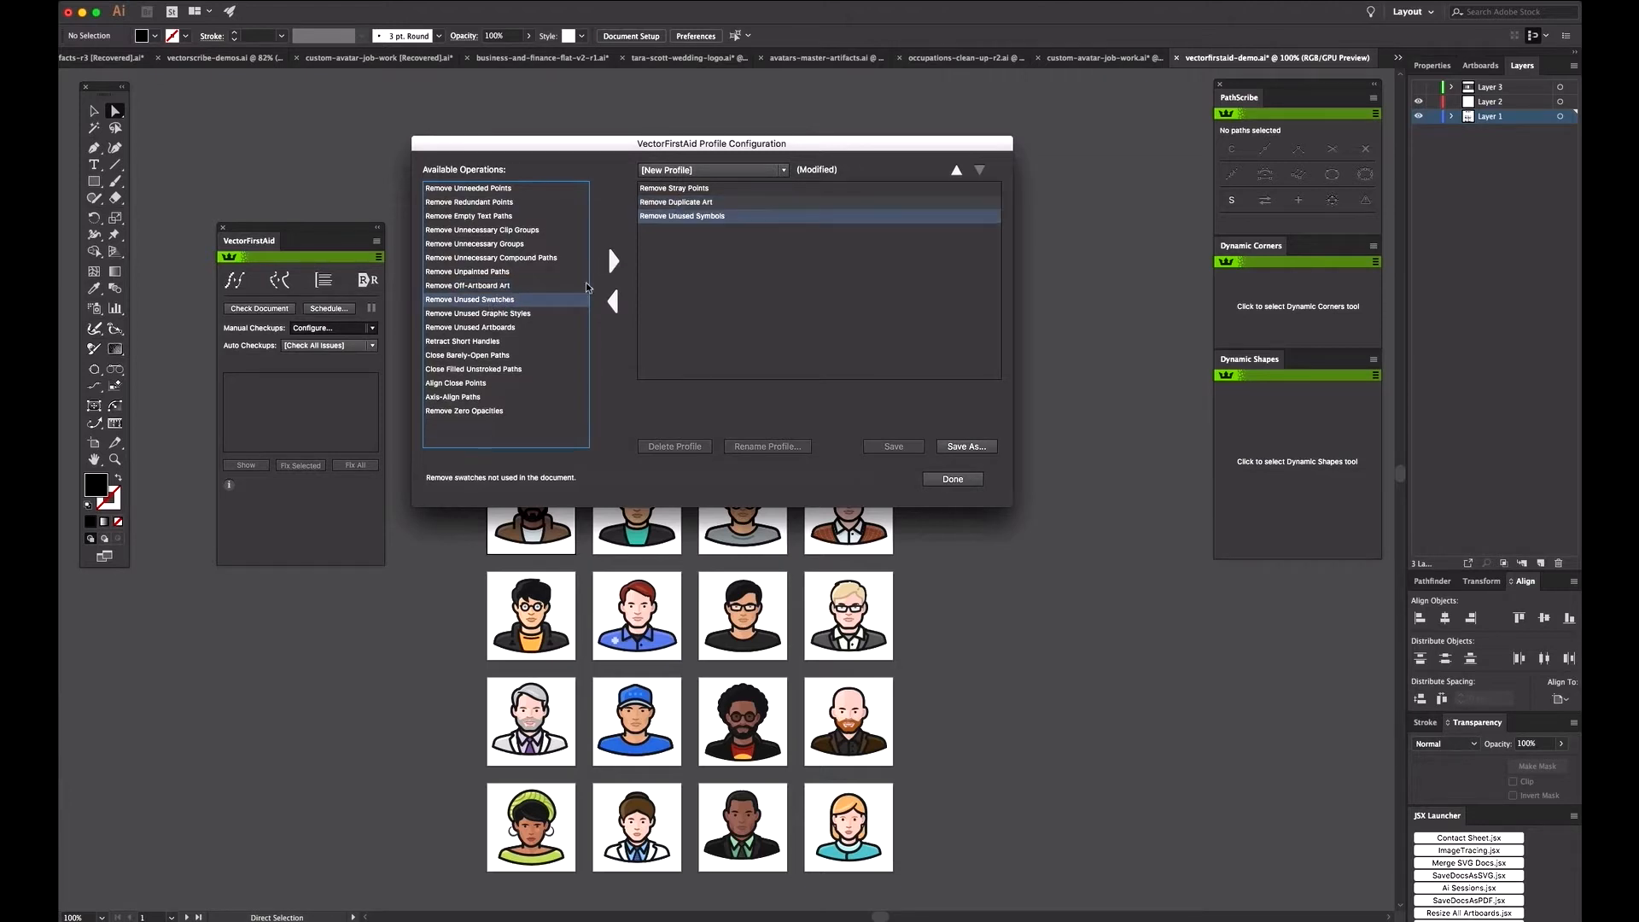
left_click(513, 333)
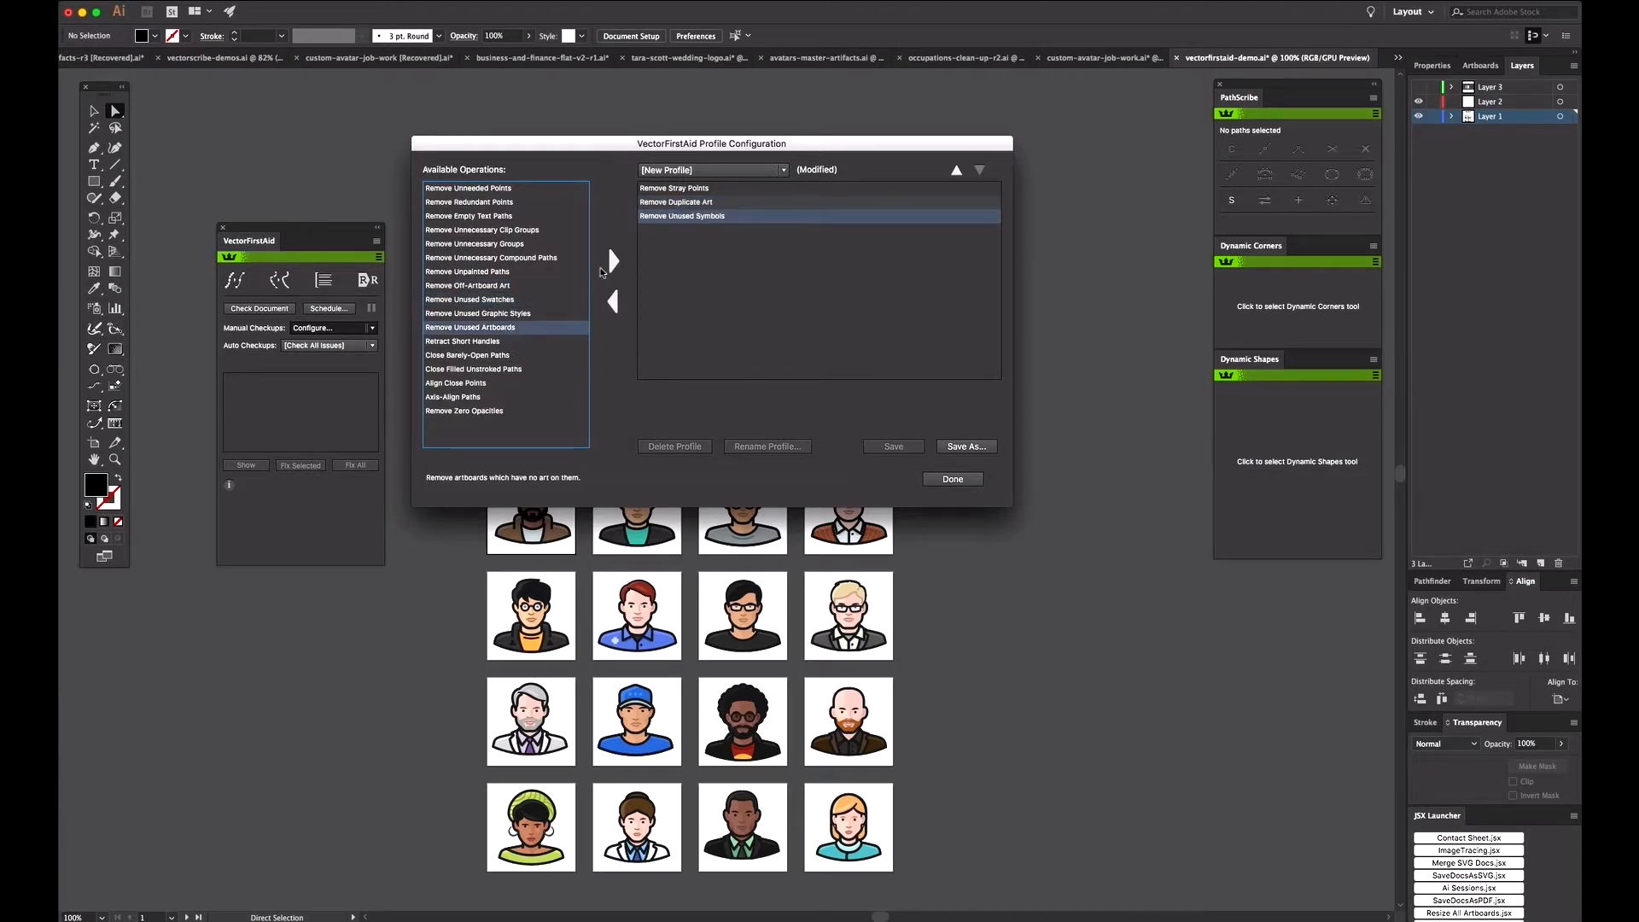
left_click(614, 261)
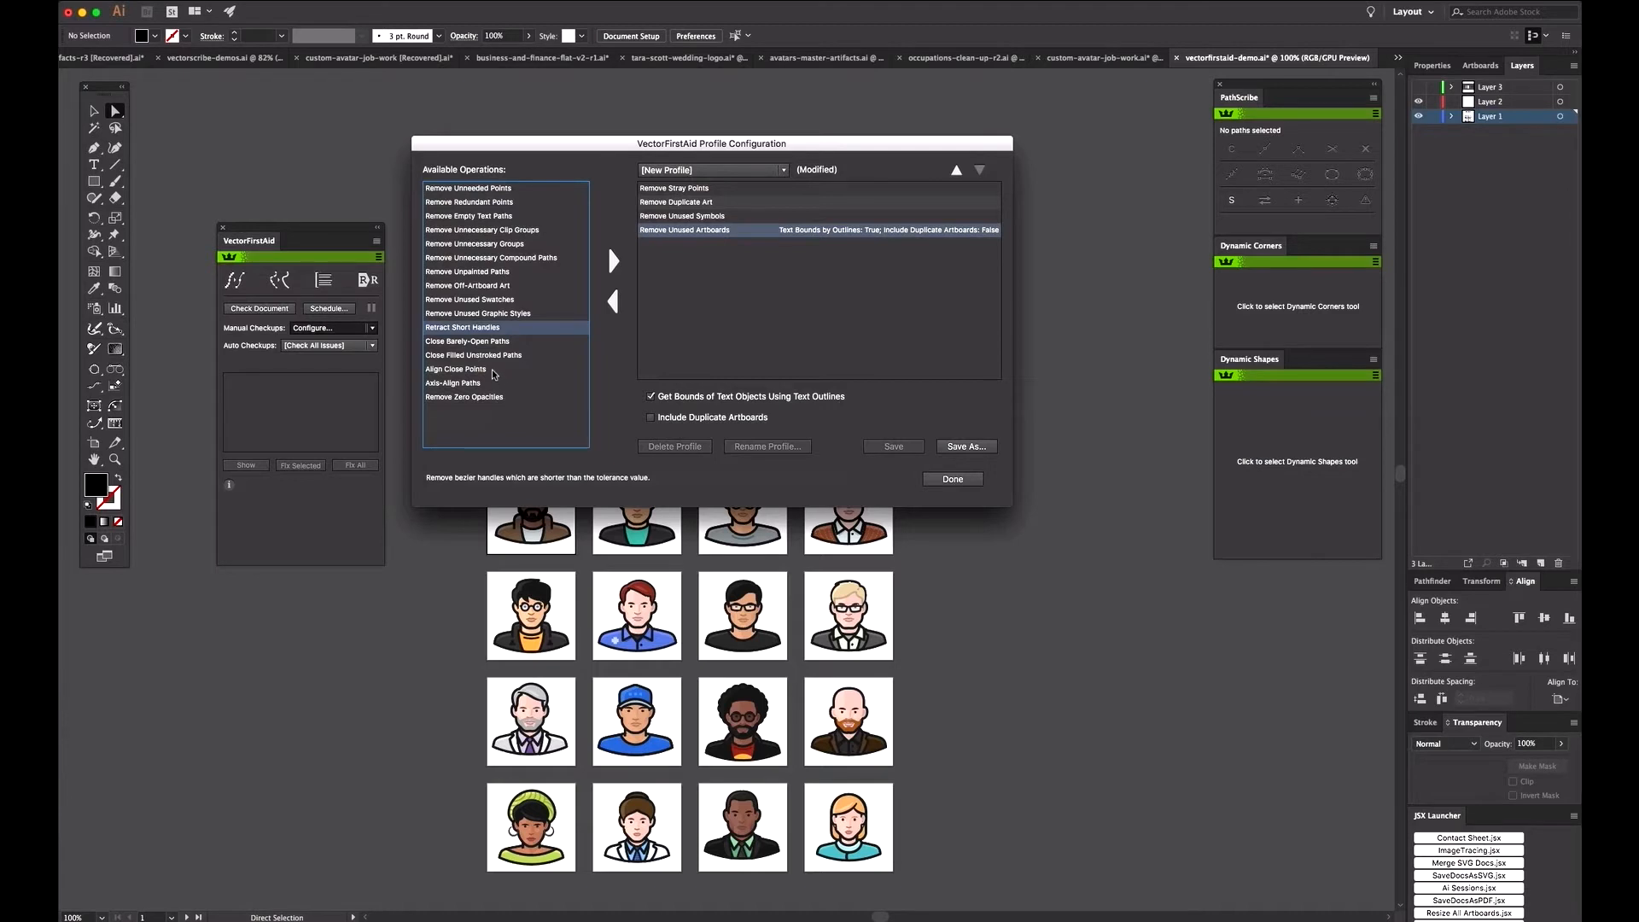
left_click(485, 398)
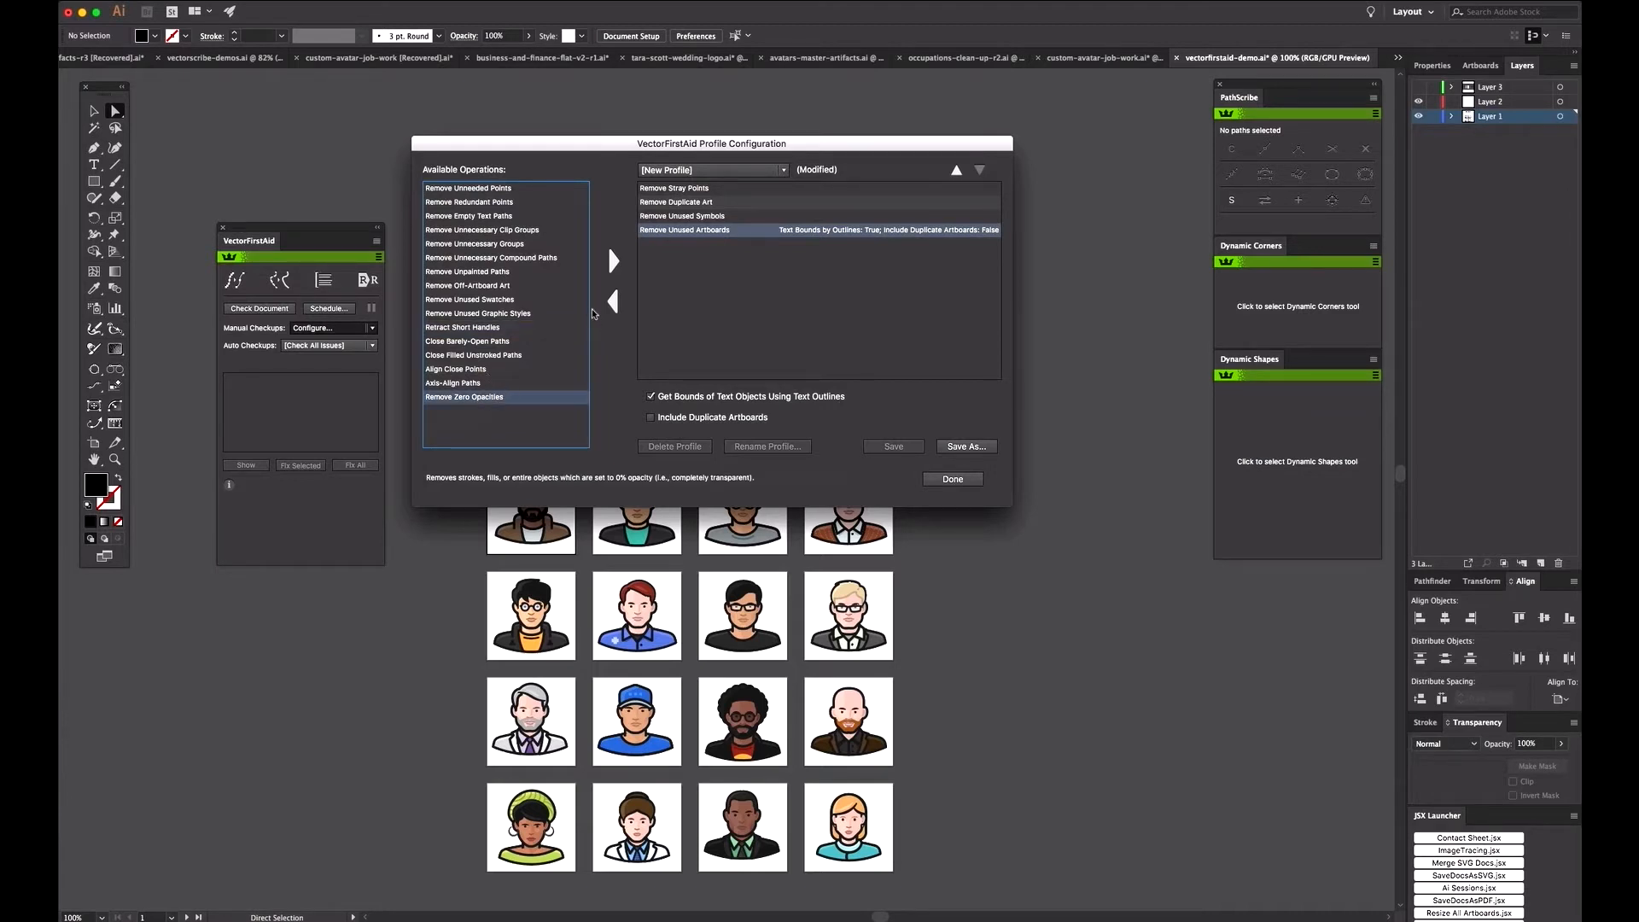
left_click(611, 262)
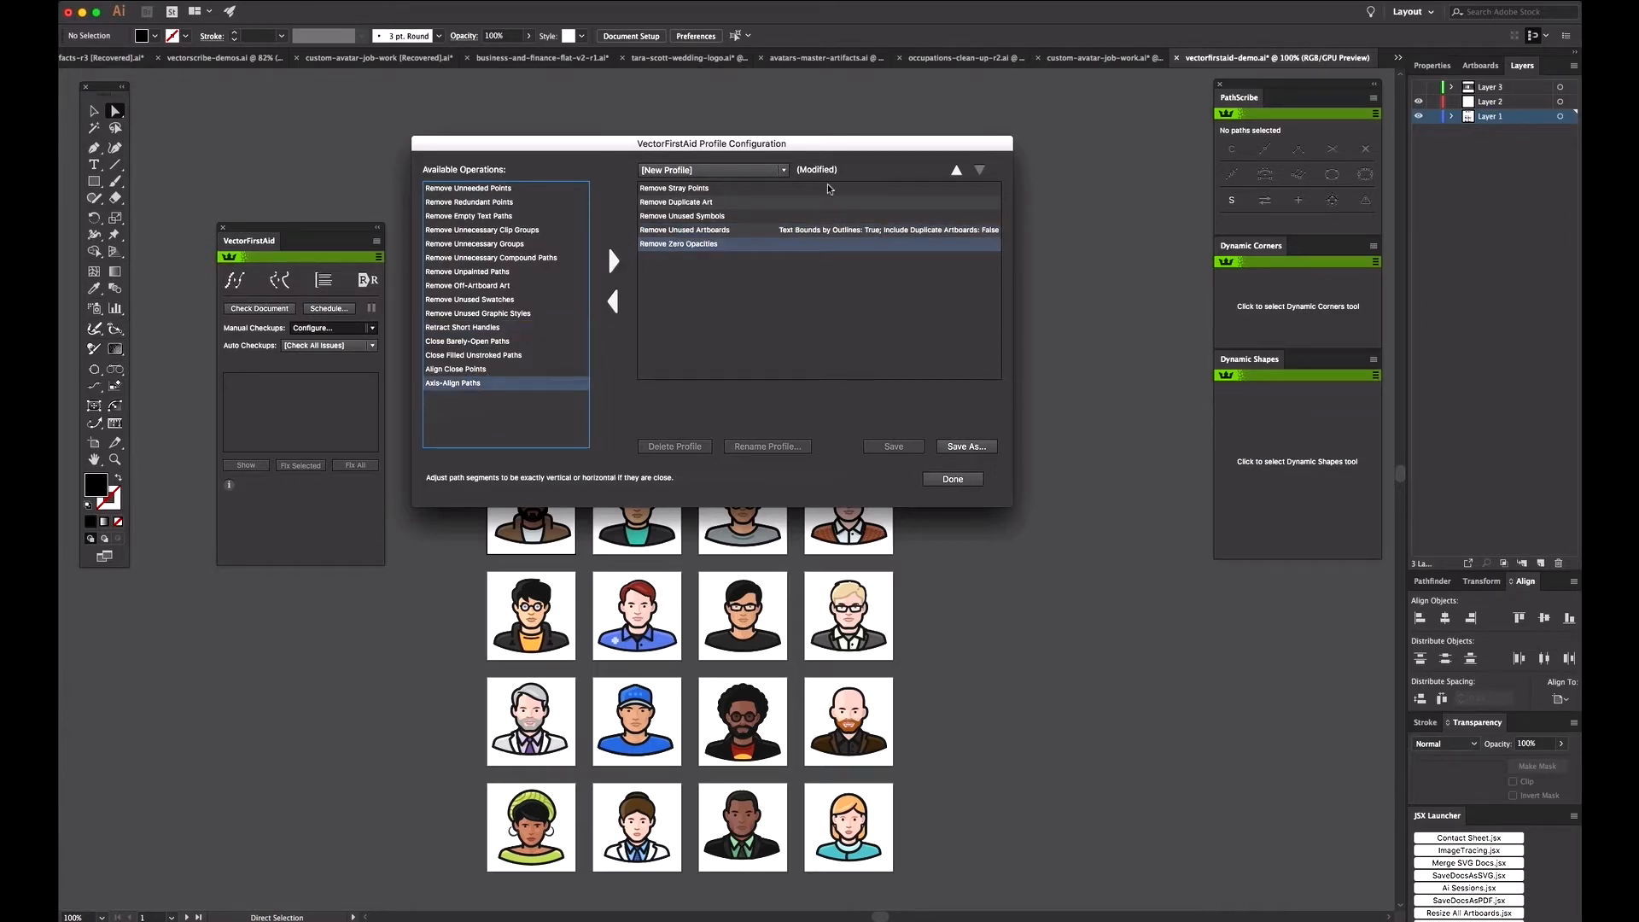
Step: Save the new profile as MyFirstProfile, check it in the list of profiles and finish the profile configuration
left_click(765, 173)
left_click(754, 188)
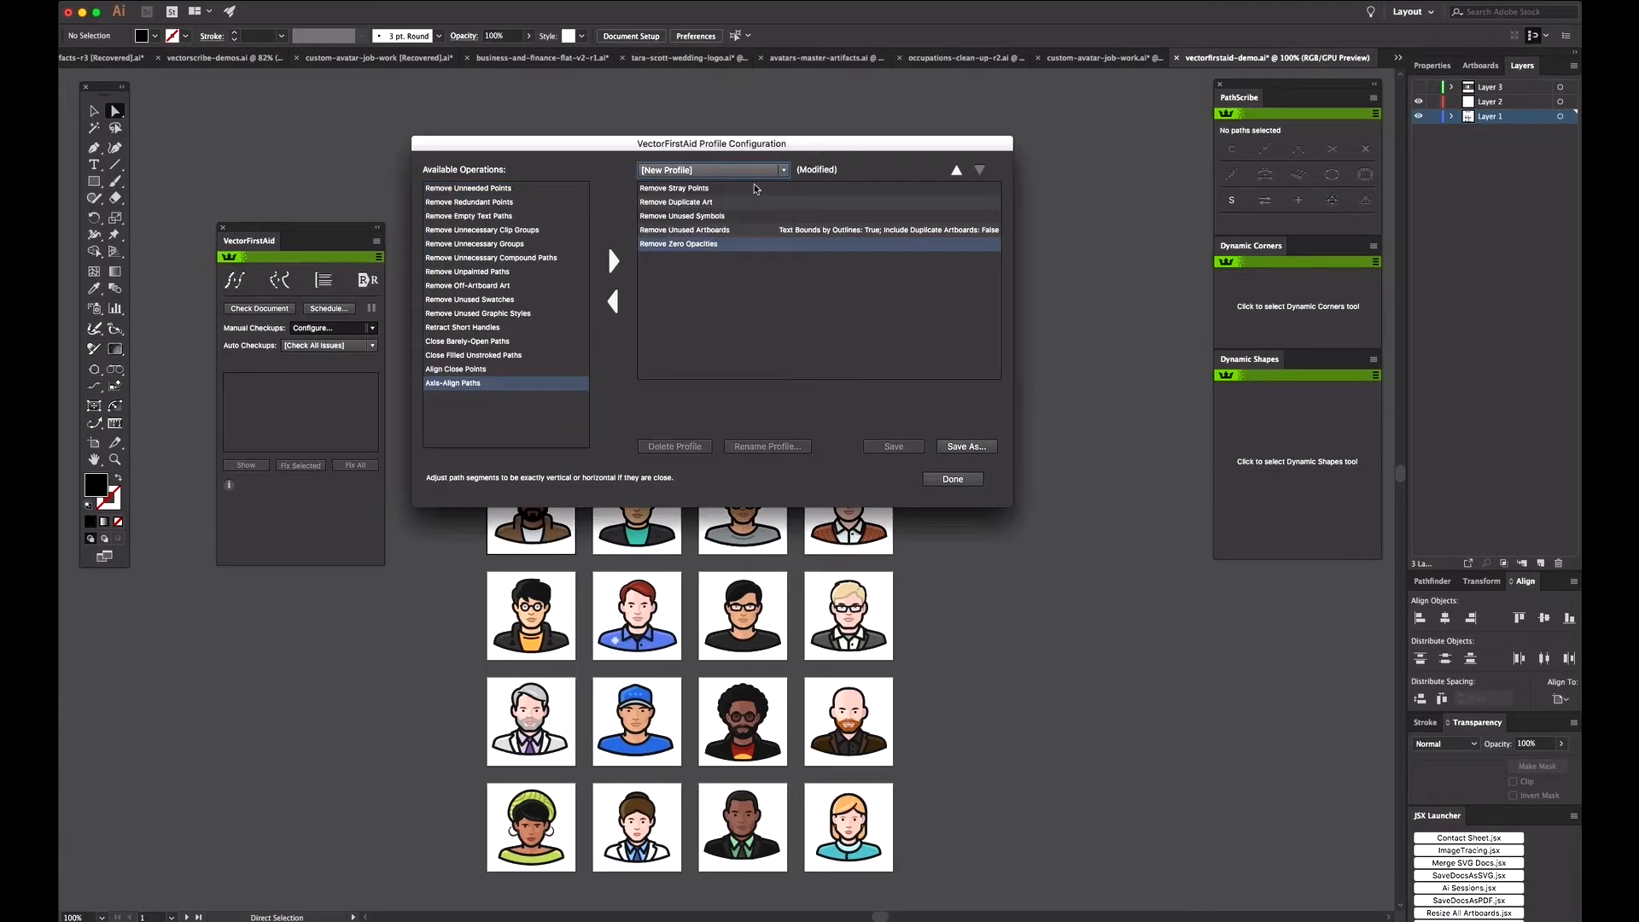
left_click(972, 447)
type("My")
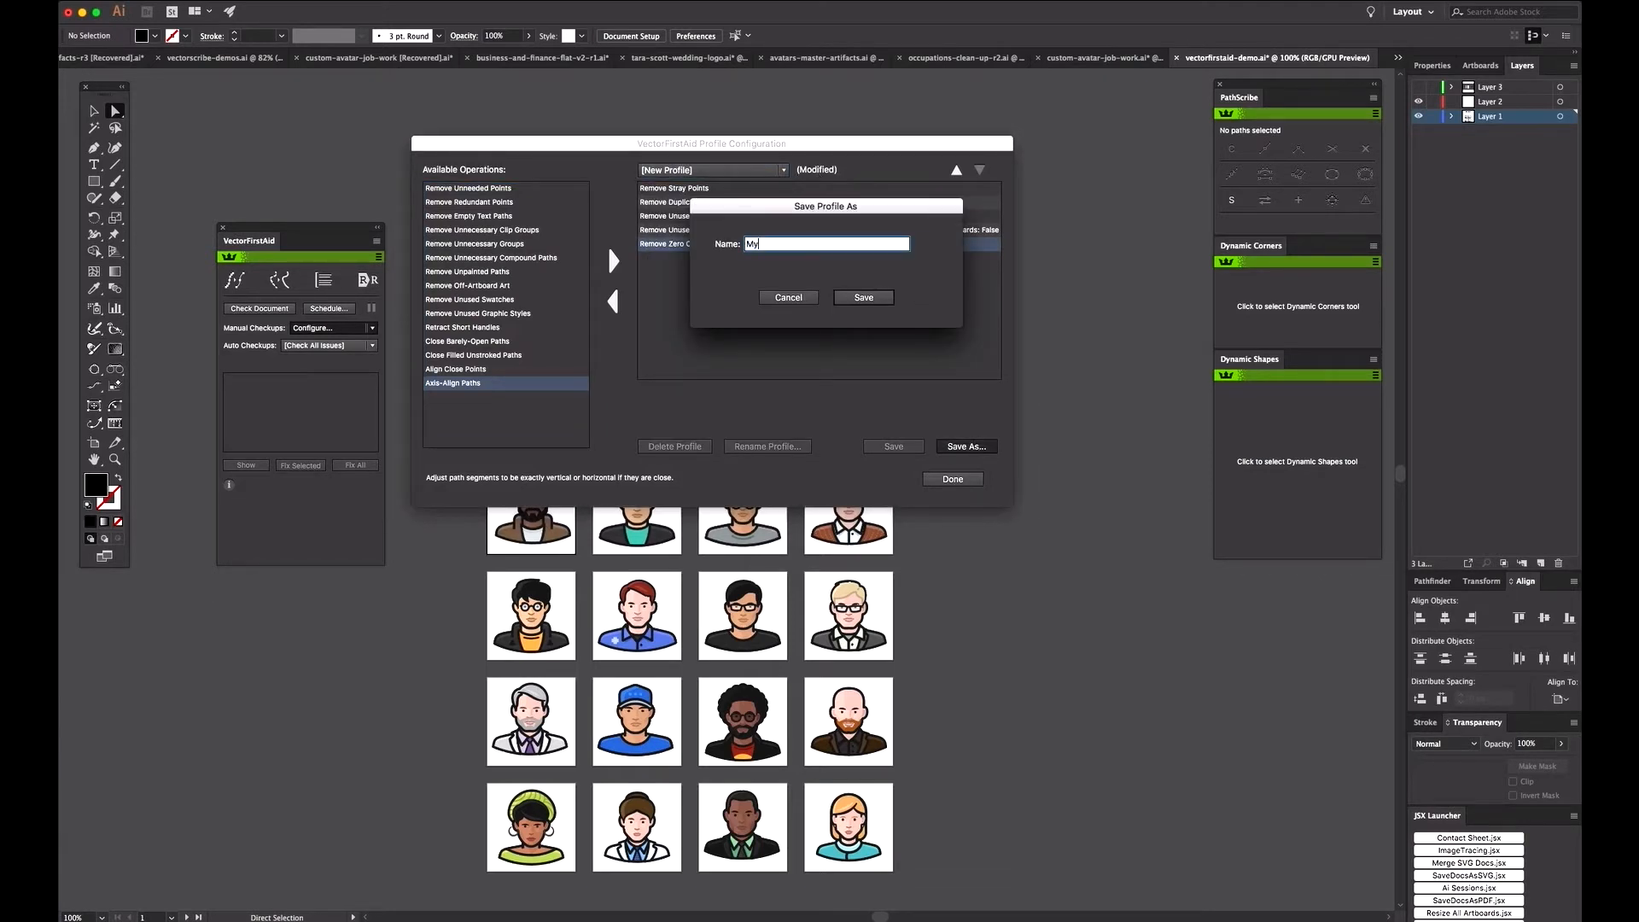
type("FirstProfile")
left_click(877, 299)
left_click(708, 171)
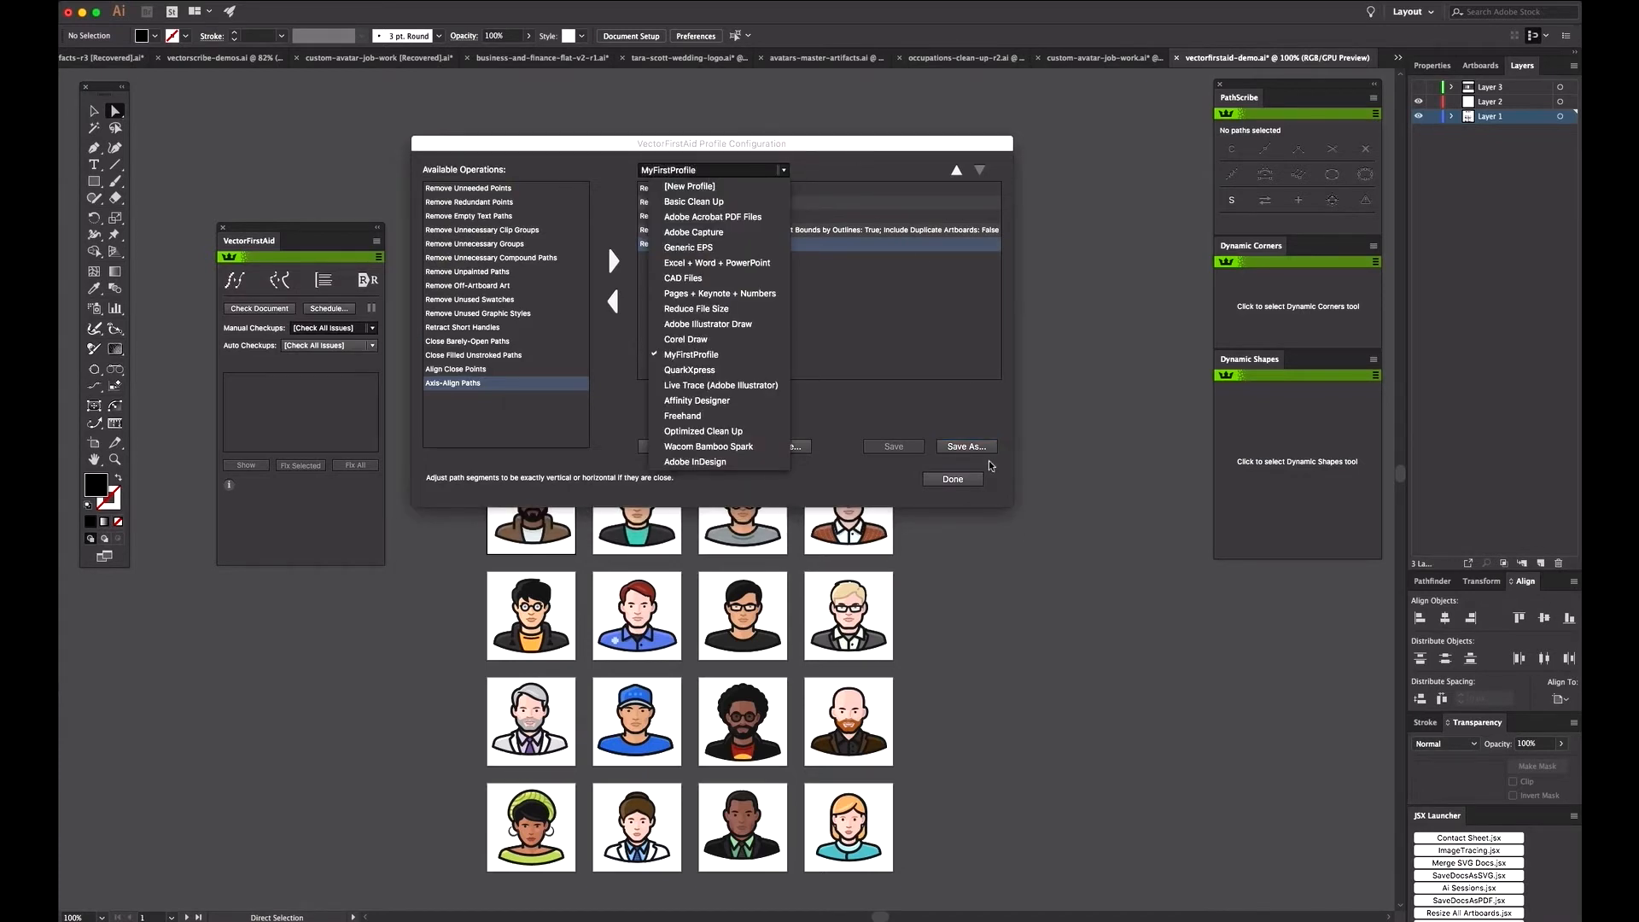
left_click(952, 479)
left_click(953, 479)
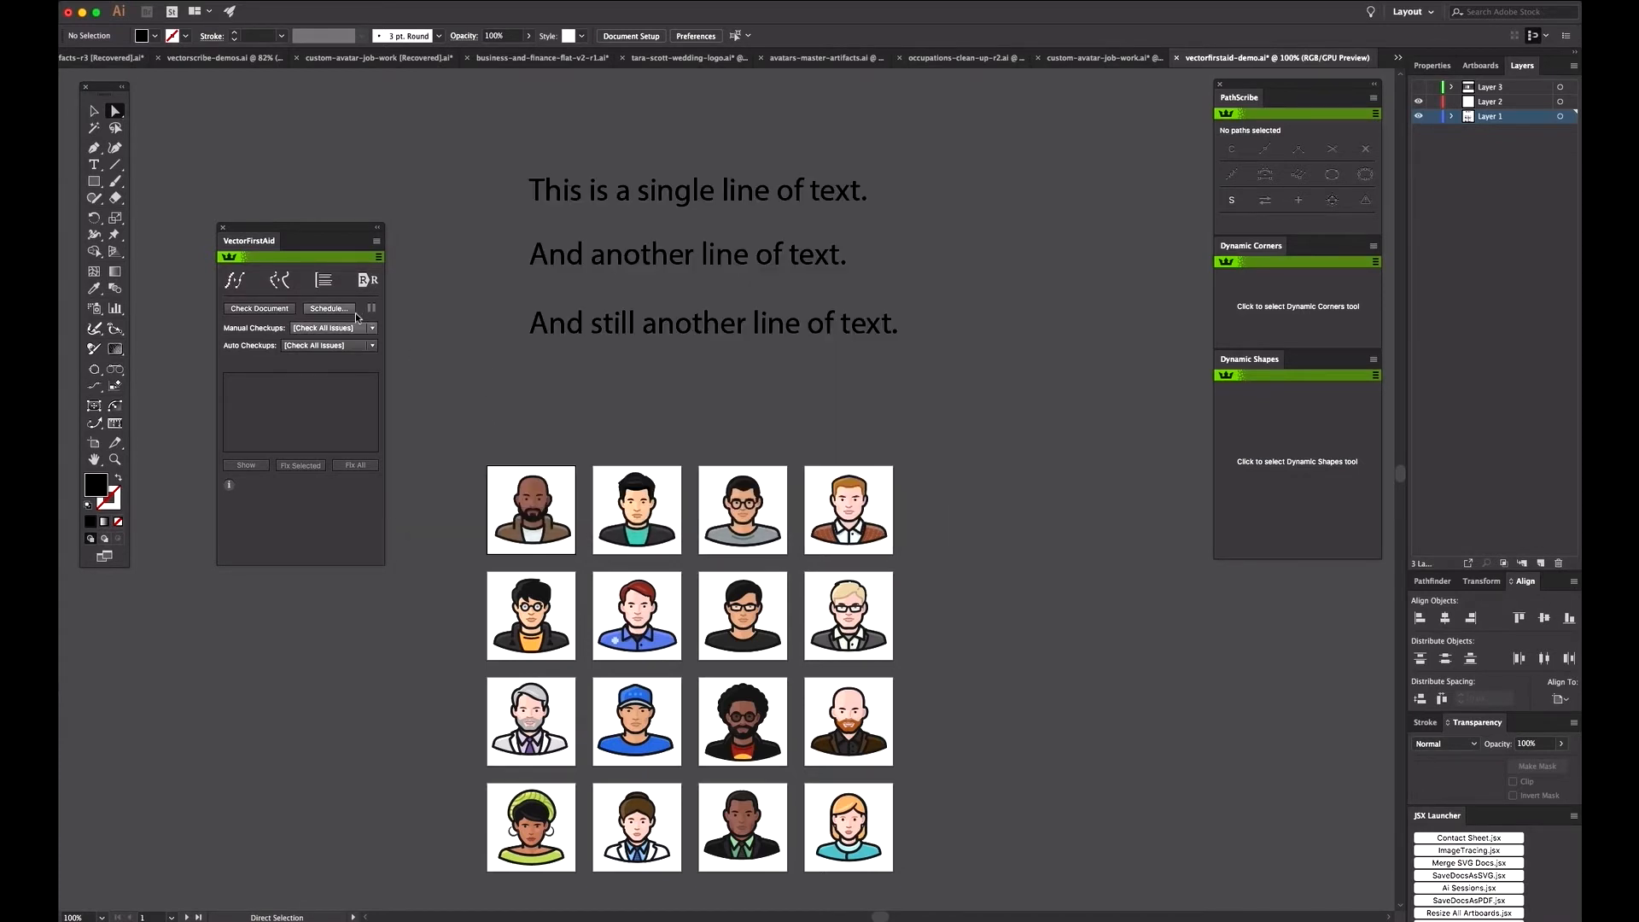
Step: Set both the manual checkups and the auto checkups to use MyFirstProfile
left_click(321, 328)
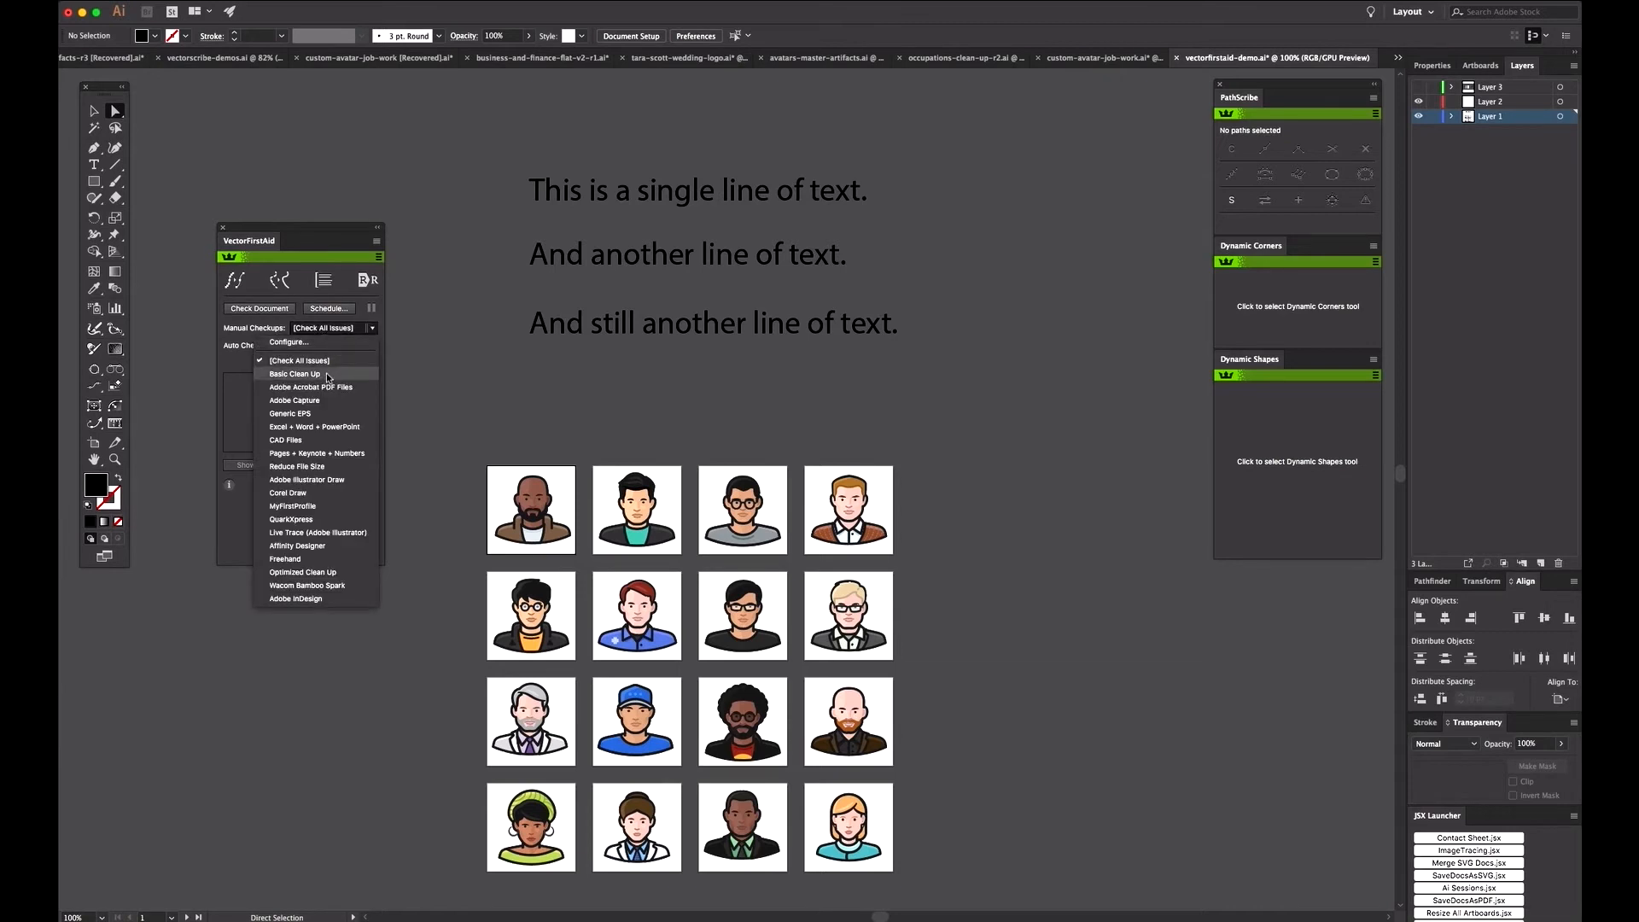
left_click(314, 507)
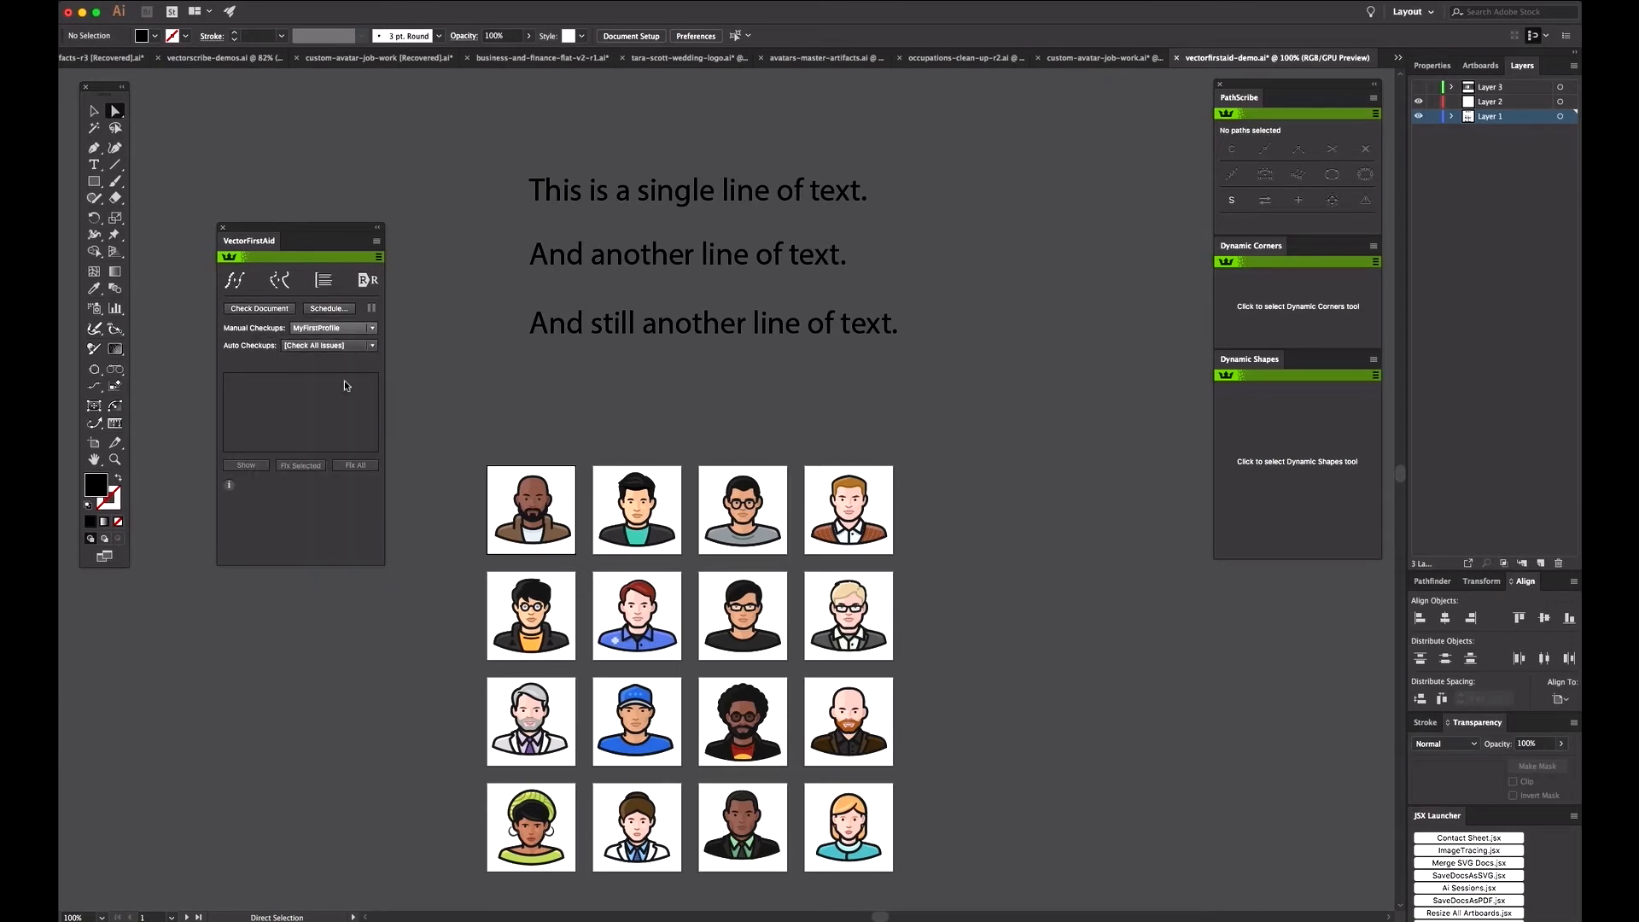
left_click(344, 345)
left_click(325, 517)
left_click(1222, 0)
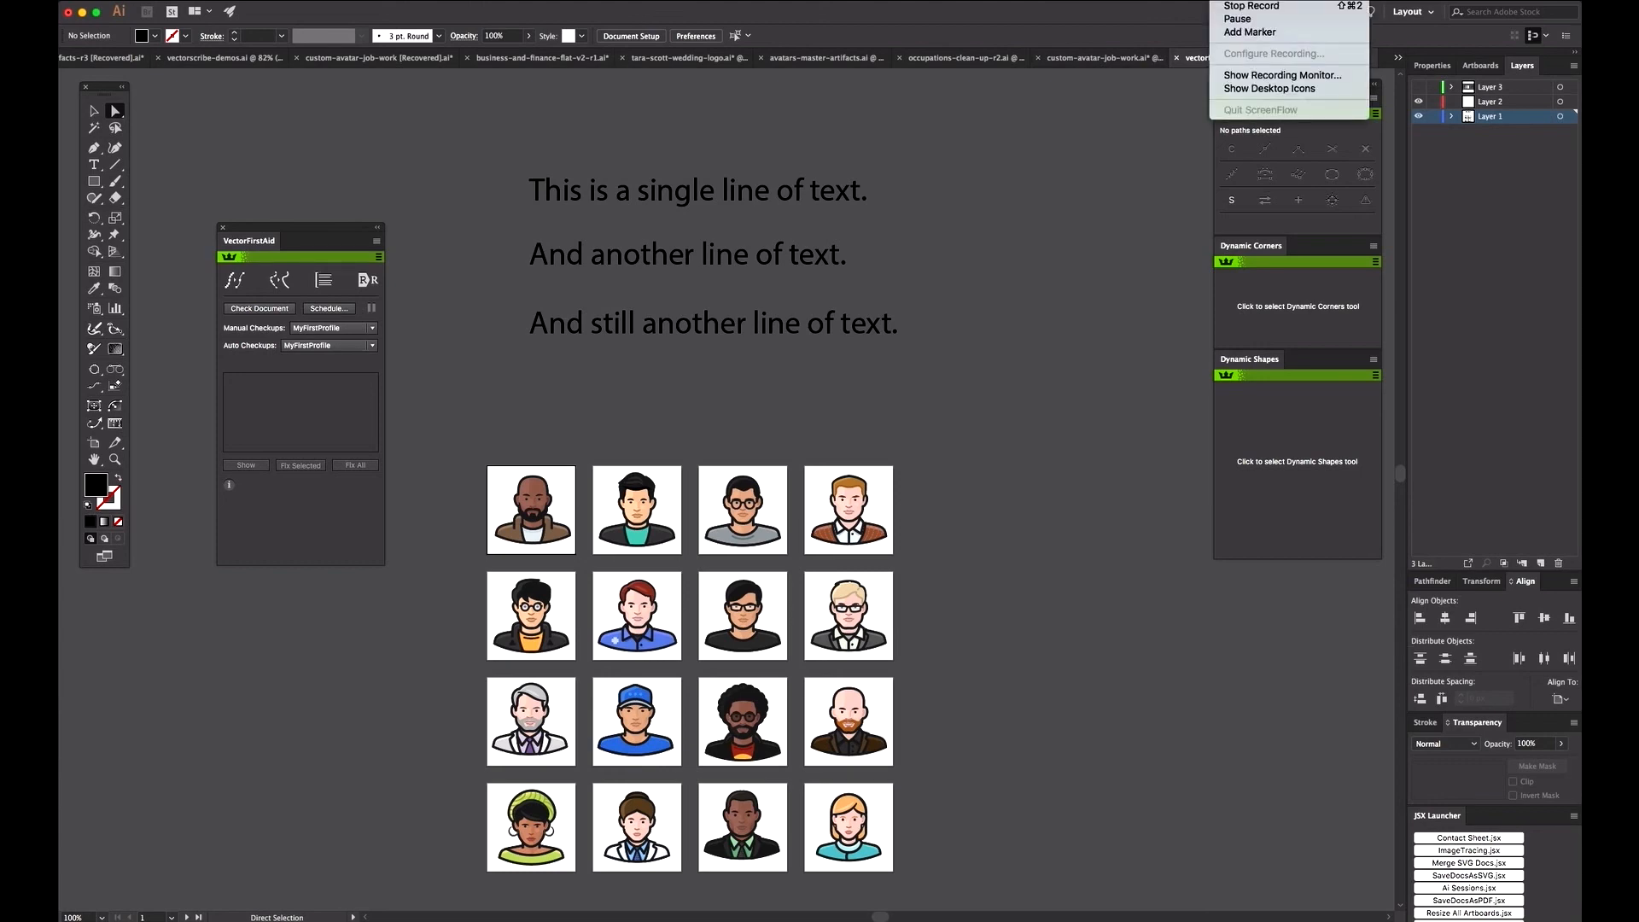